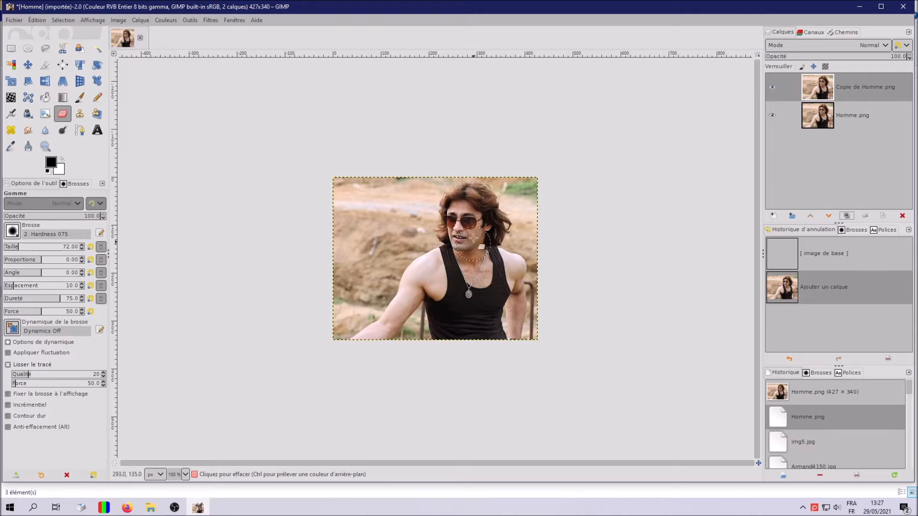
Step: Brighten the copied photo layer with Levels by lowering the white input level of the Value channel to 187
left_click(167, 19)
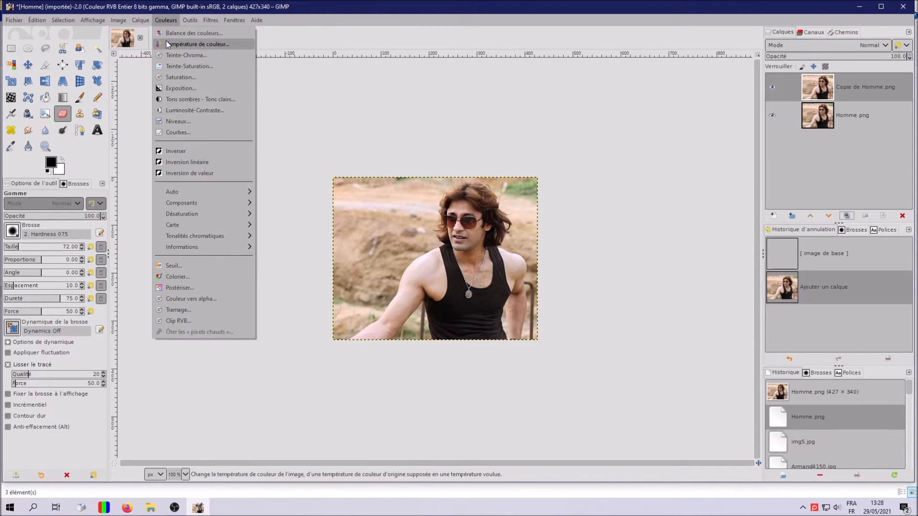
left_click(202, 123)
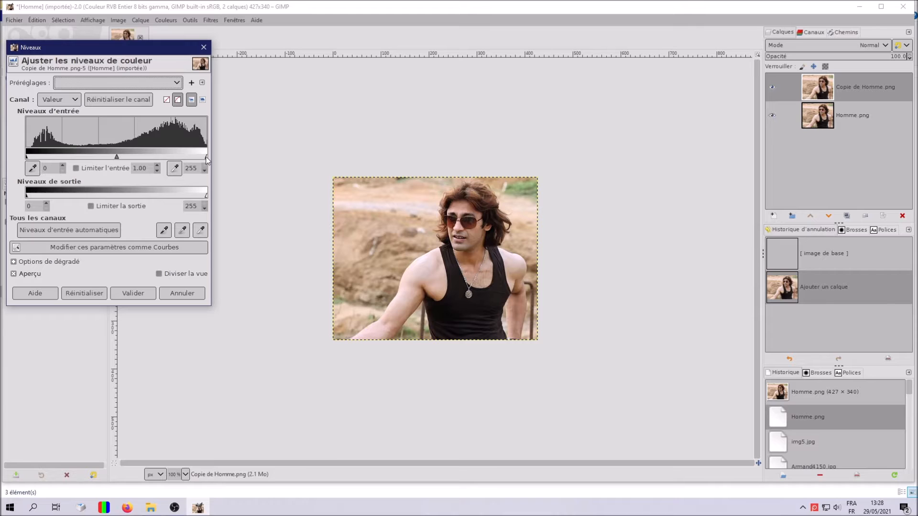
left_click_drag(205, 158, 154, 150)
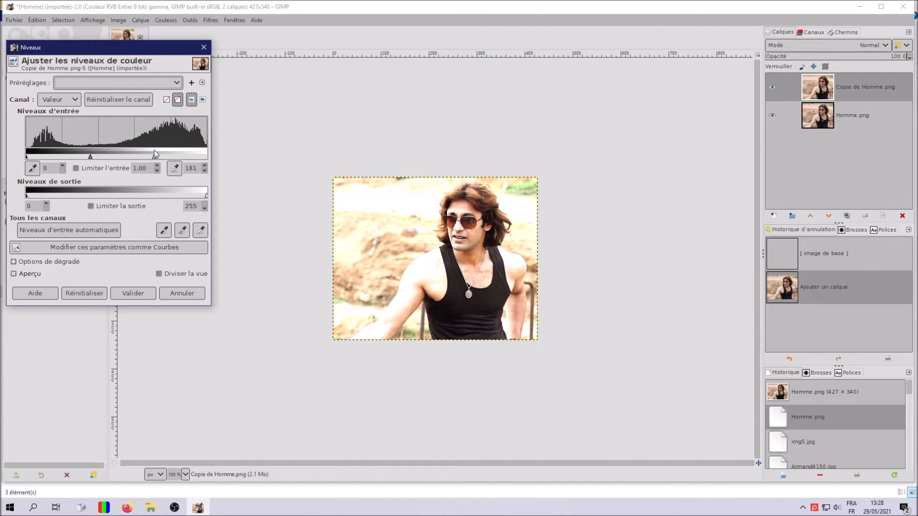
left_click_drag(154, 150, 159, 150)
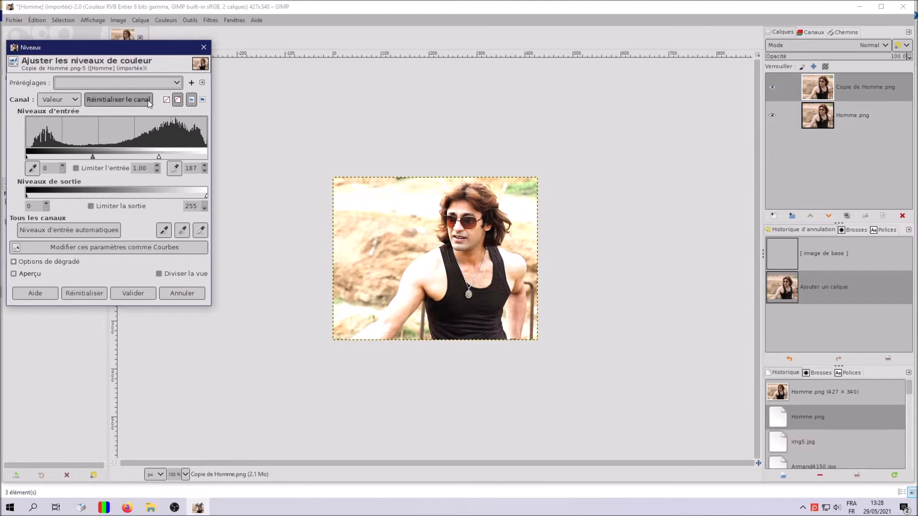
left_click(141, 295)
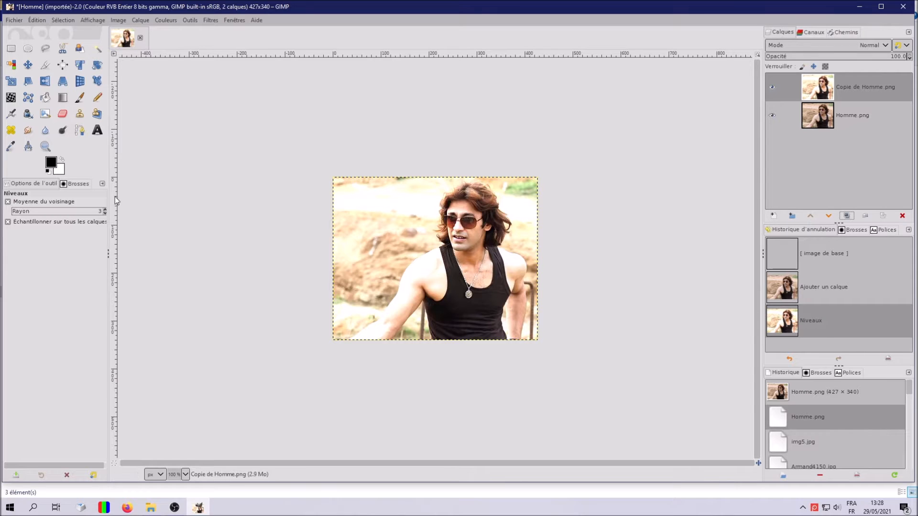
Step: Desaturate the copied photo layer using the Luminance mode
left_click(165, 21)
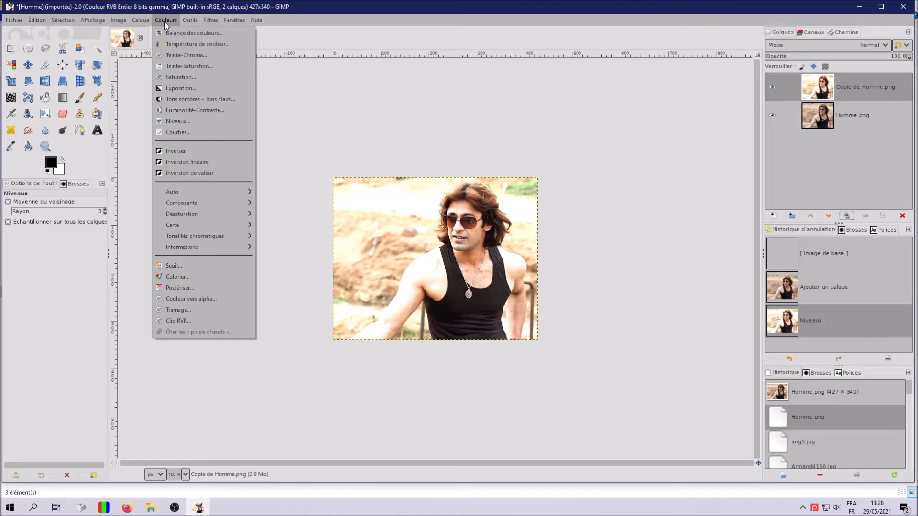
mouse_move(169, 215)
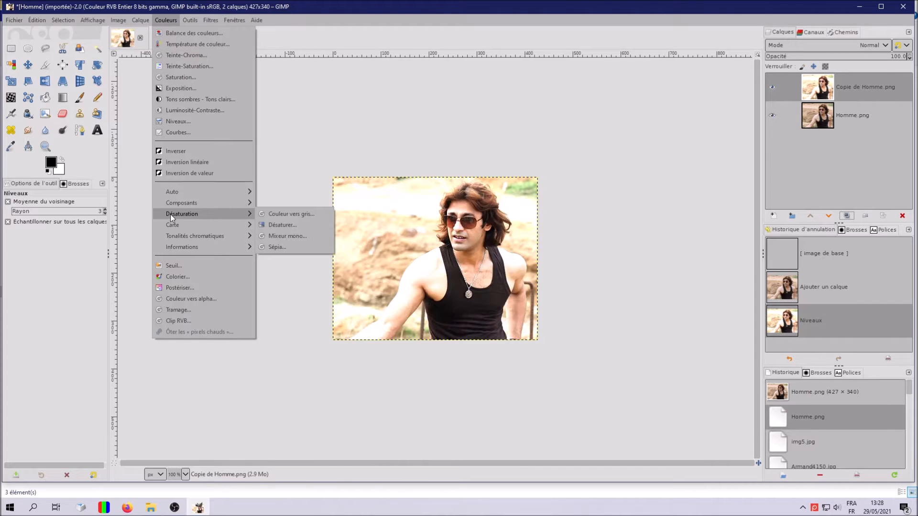
mouse_move(240, 213)
left_click(282, 225)
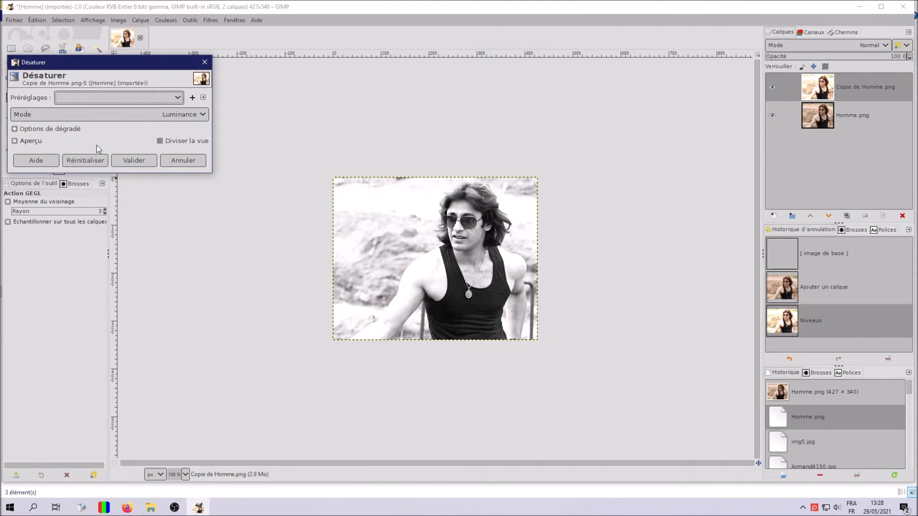
left_click(206, 115)
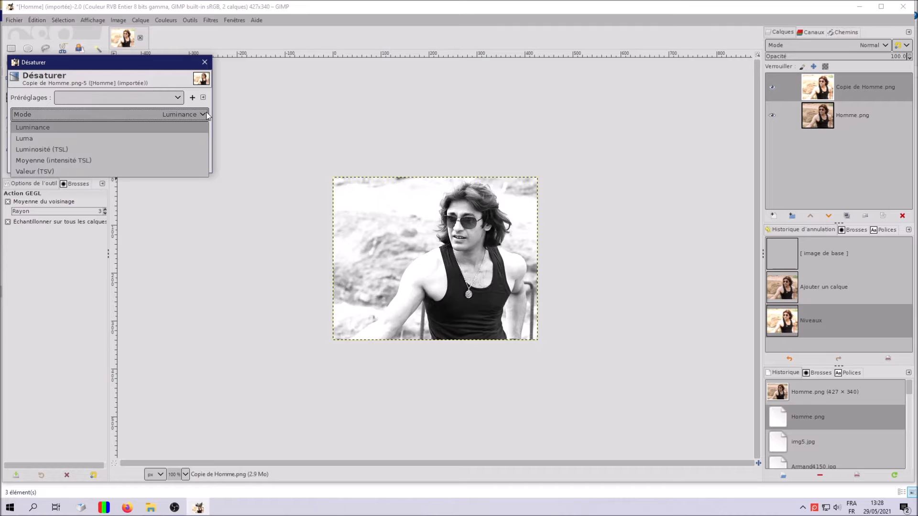
left_click(158, 139)
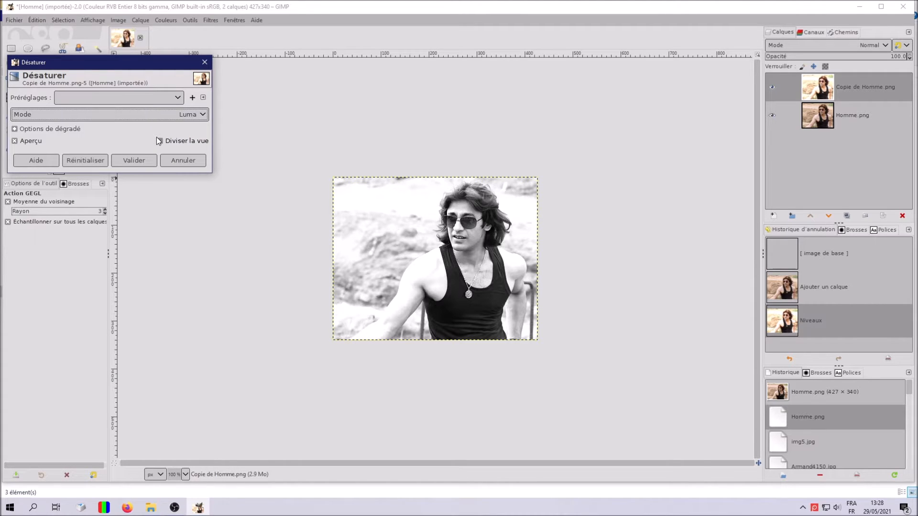
left_click(168, 115)
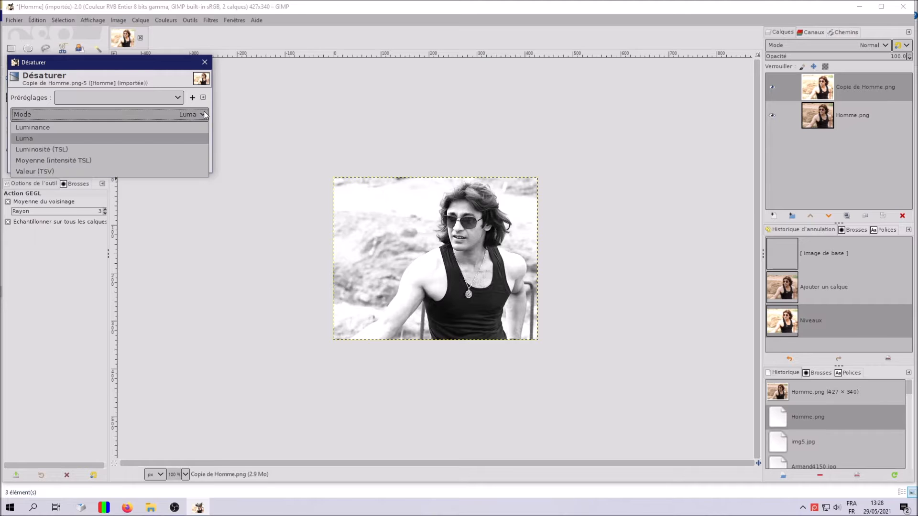
left_click(150, 127)
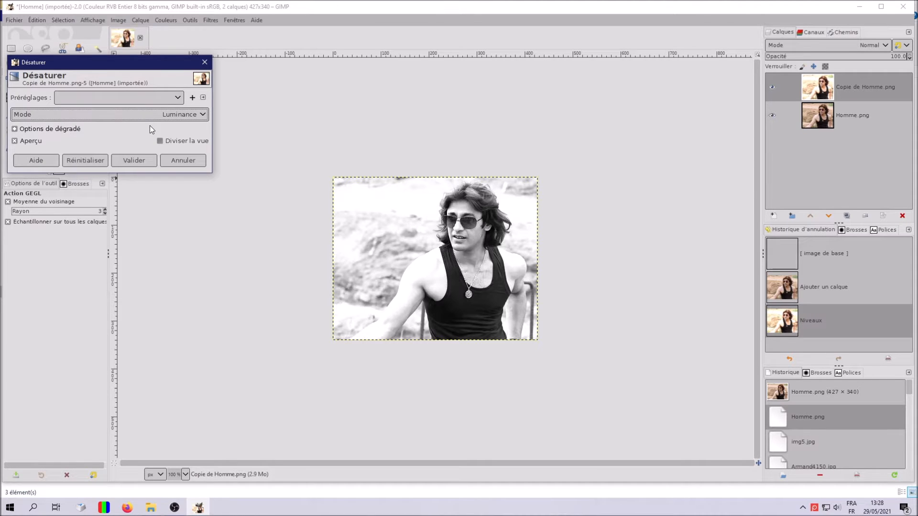
left_click(138, 162)
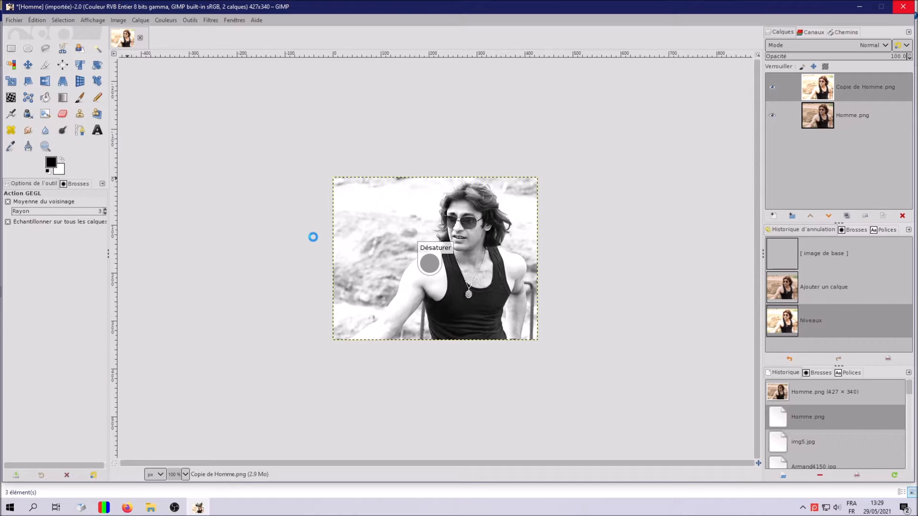
key("super")
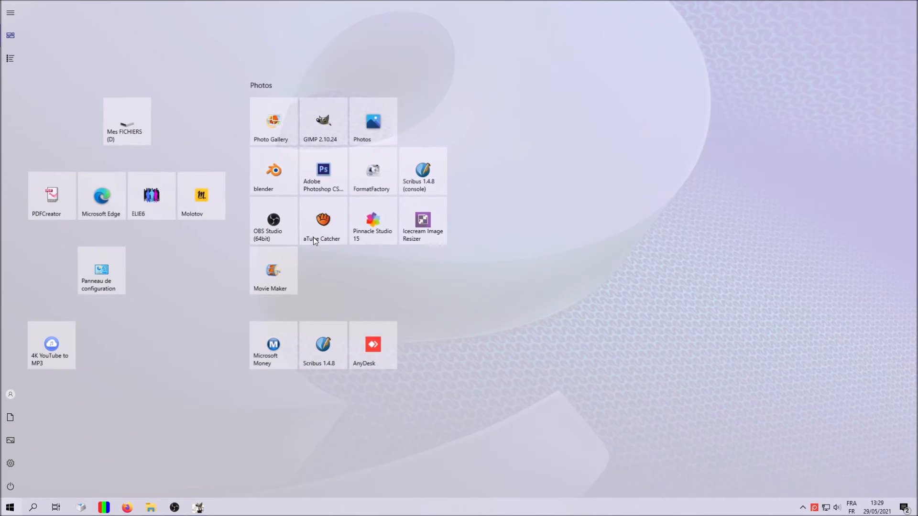
left_click(198, 507)
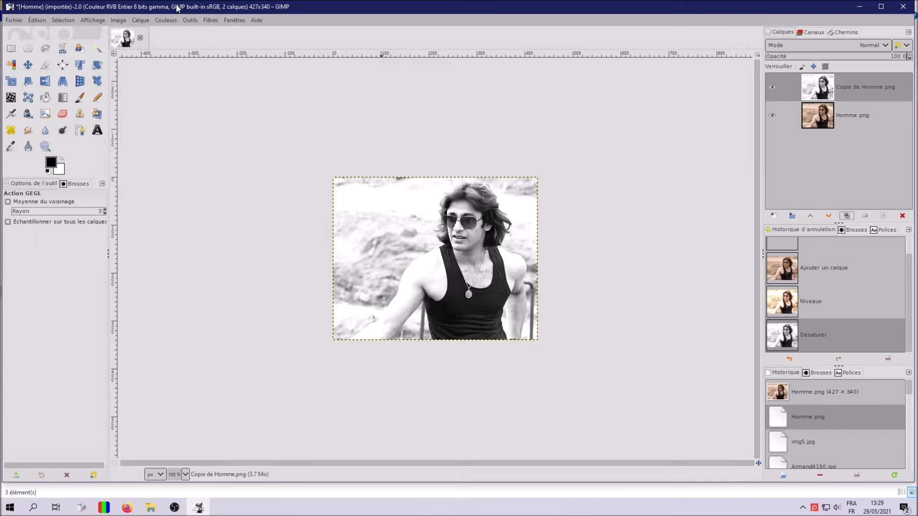
left_click(171, 20)
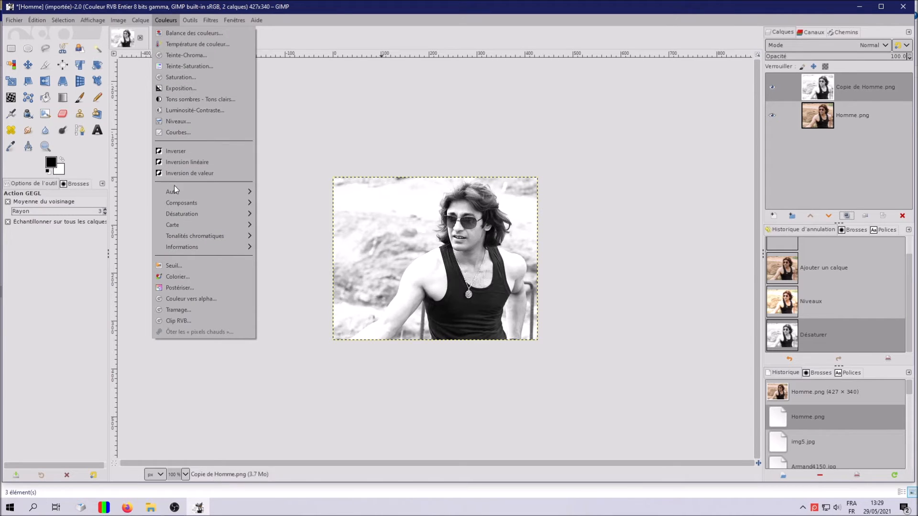
left_click(171, 132)
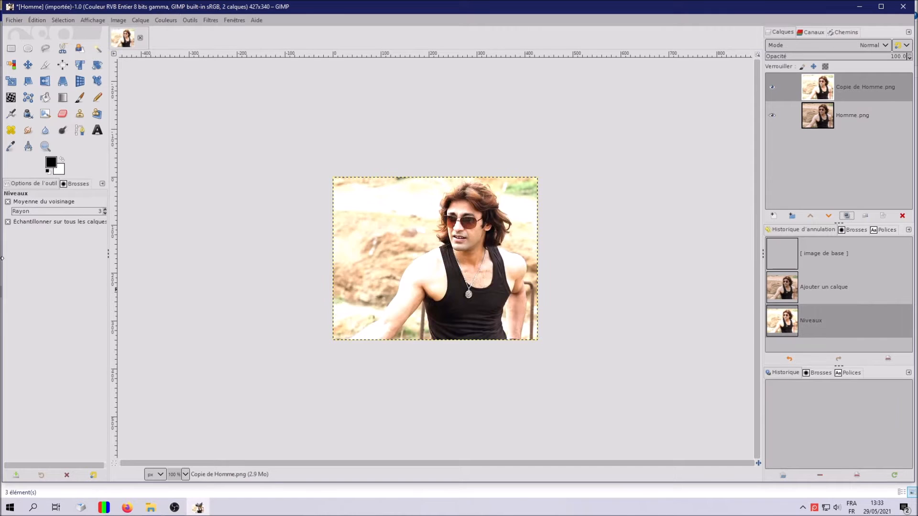
Step: Desaturate the brightened layer copy using the Luma mode
left_click(169, 20)
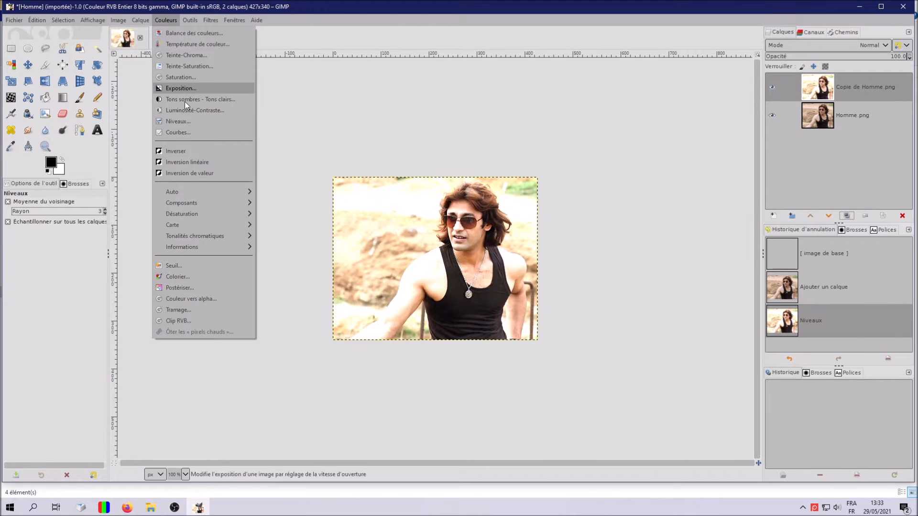
mouse_move(179, 214)
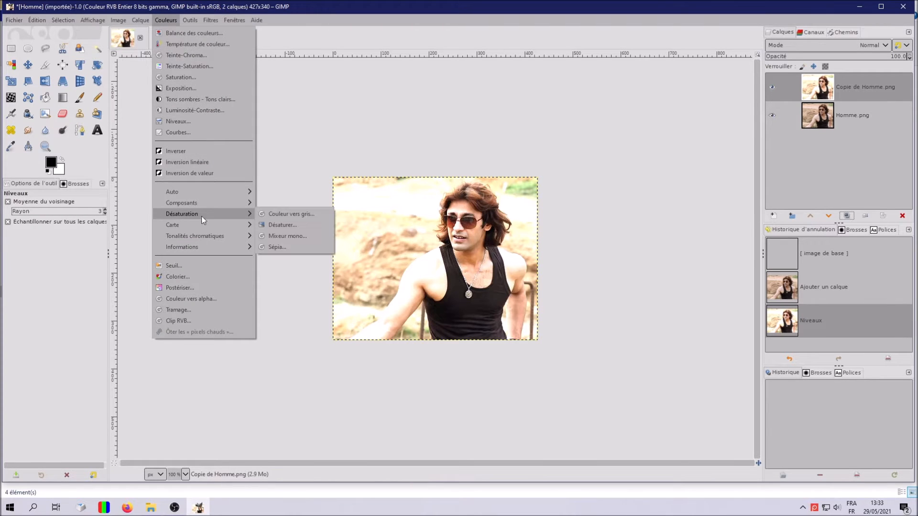
left_click(282, 224)
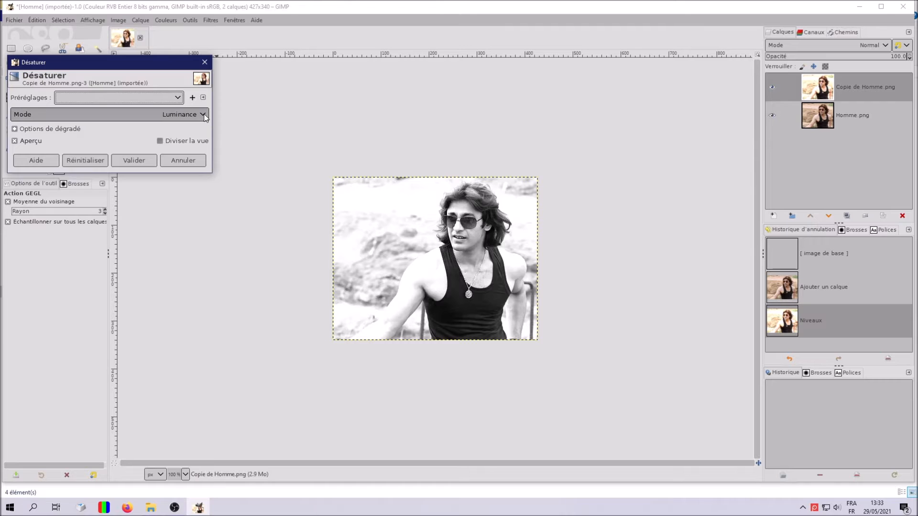
left_click(191, 114)
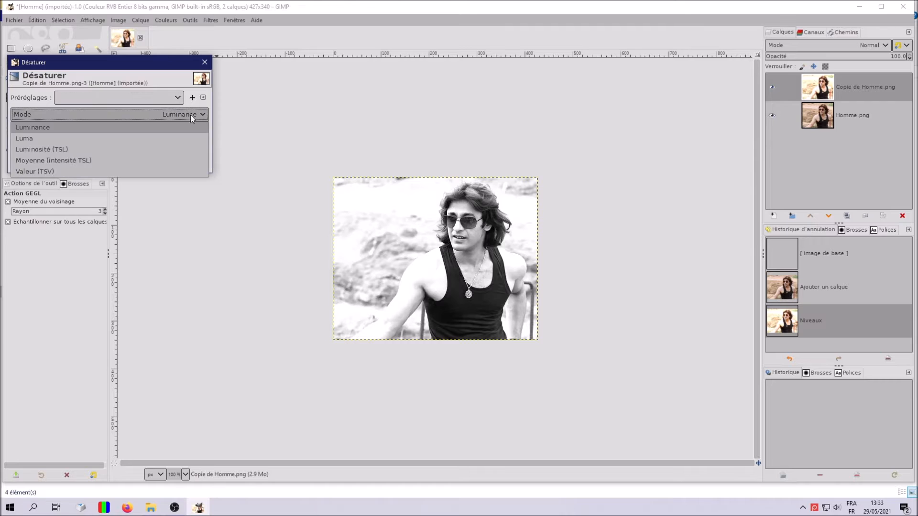
left_click(86, 138)
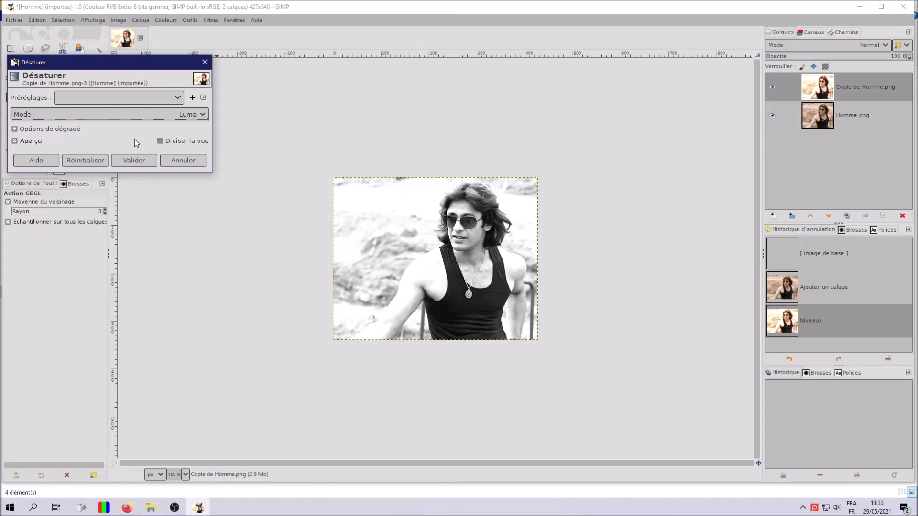
left_click(140, 160)
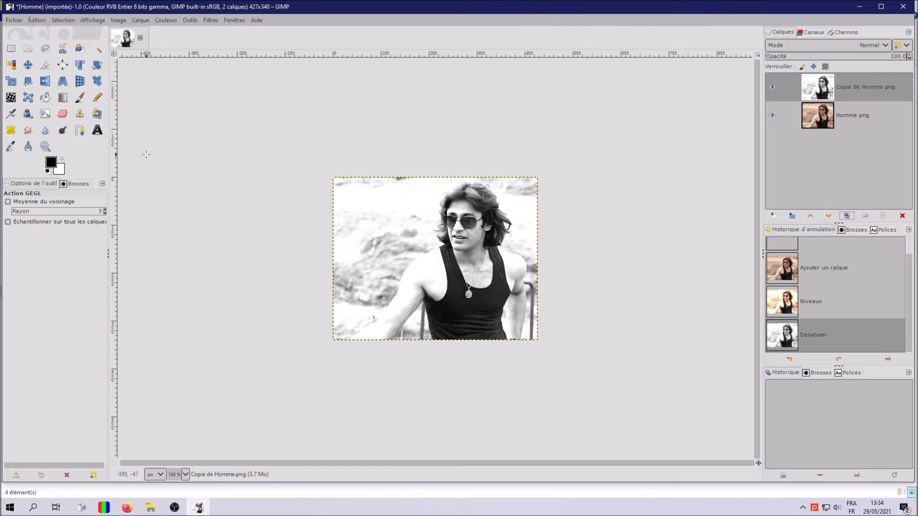
Step: Increase the layer's contrast with Curves, raising the highlights slightly and placing a shadow point at input 127, output 0
left_click(170, 19)
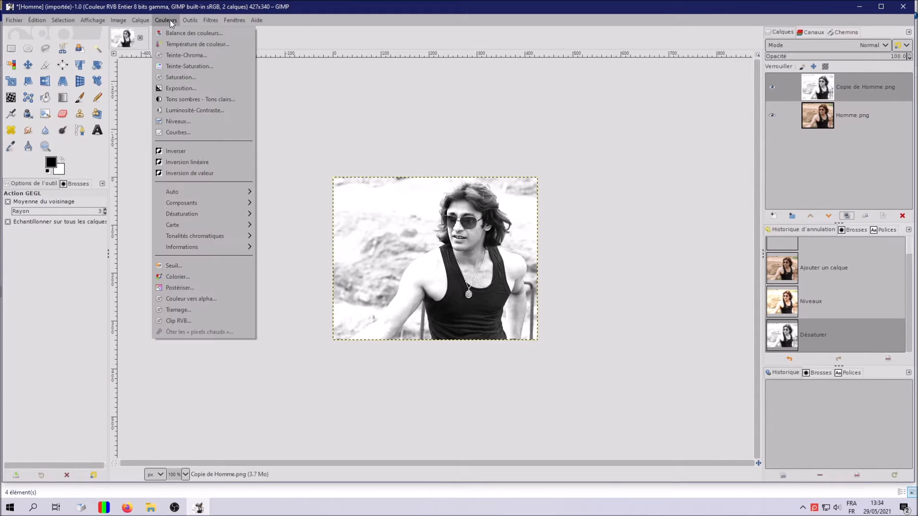
left_click(186, 132)
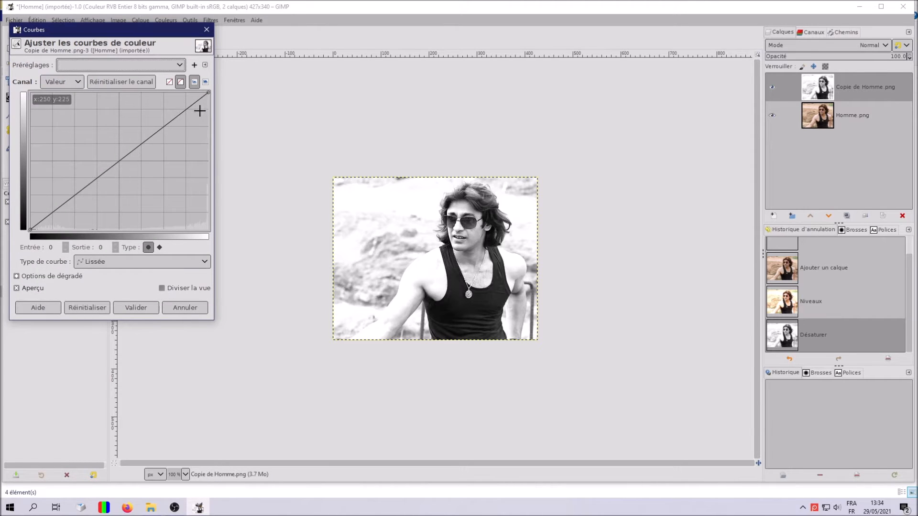
left_click_drag(187, 110, 194, 95)
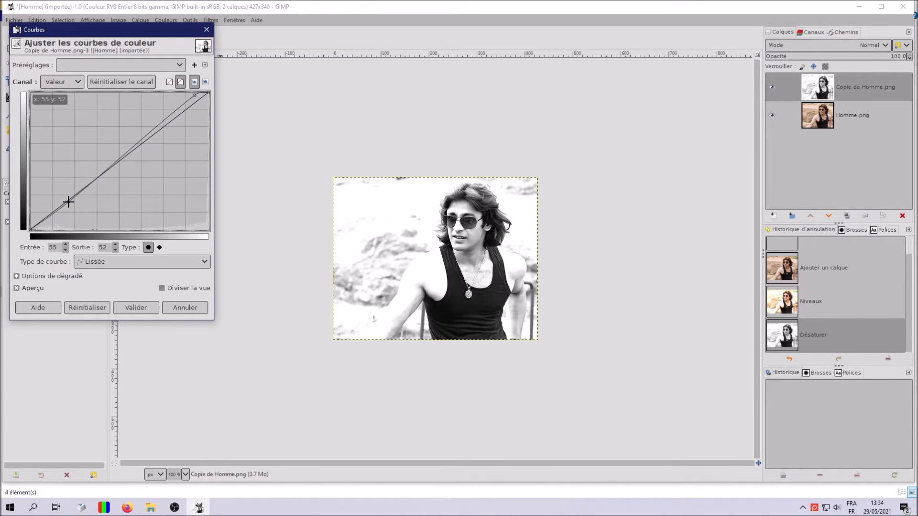
left_click_drag(70, 203, 119, 264)
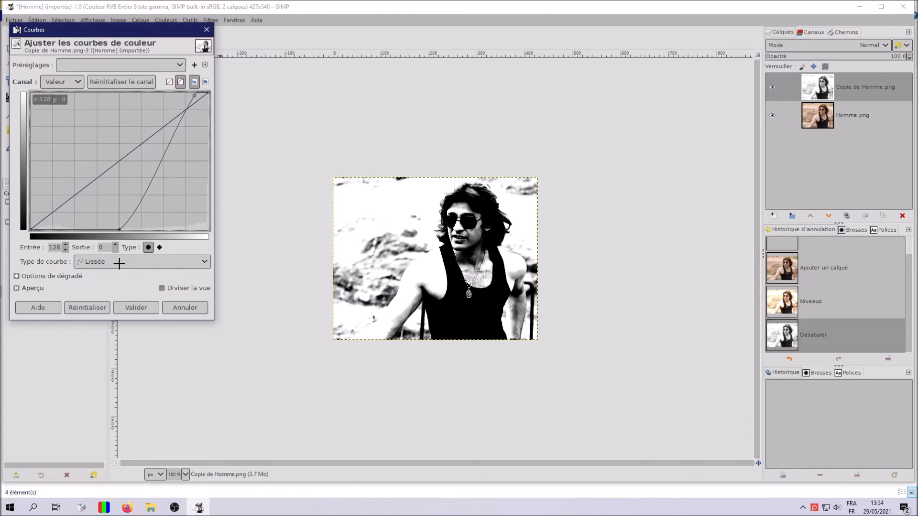
left_click_drag(119, 263, 119, 263)
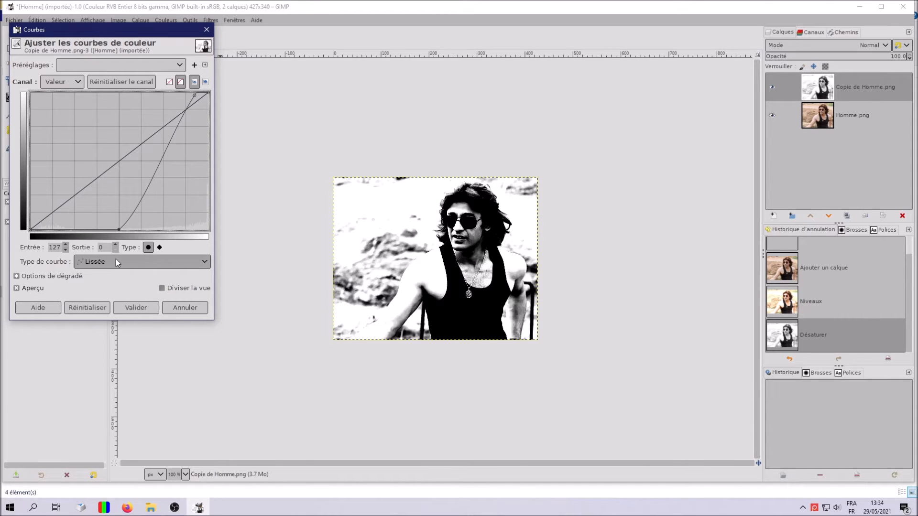
left_click(140, 308)
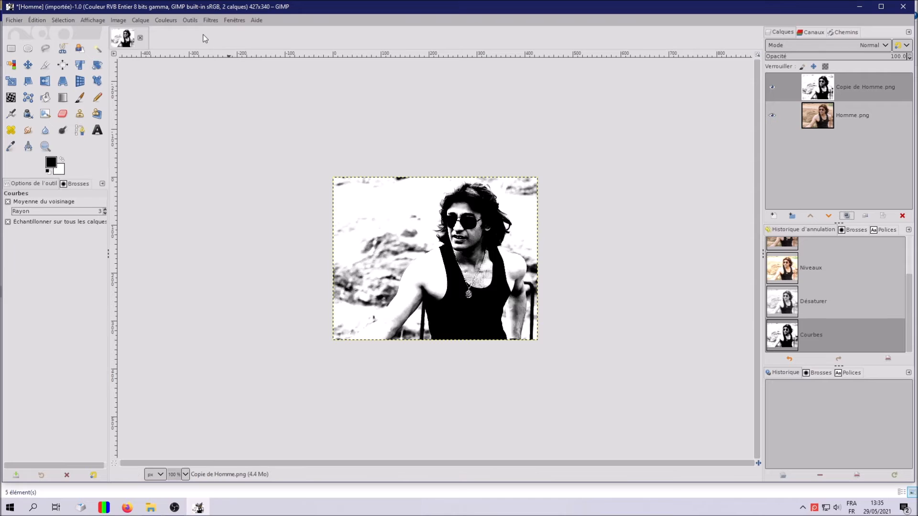
Step: Invert the colours of the high-contrast layer copy
left_click(167, 20)
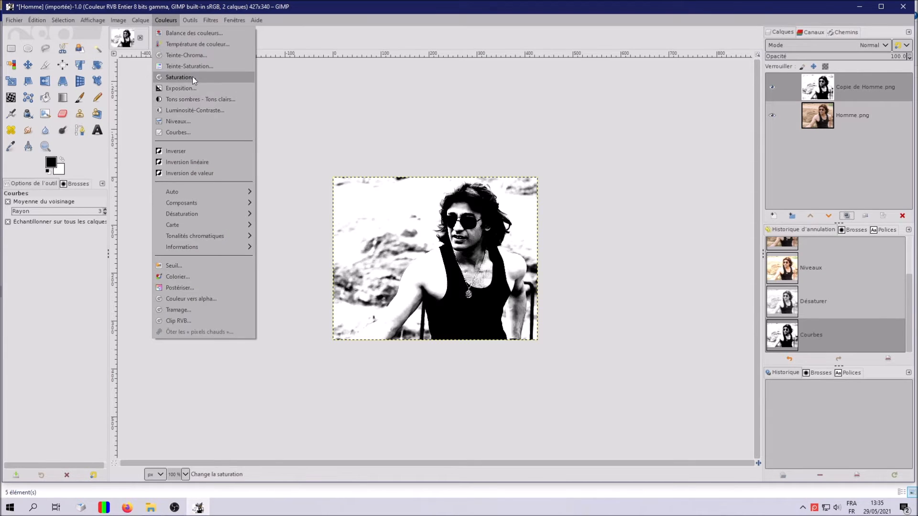
left_click(172, 152)
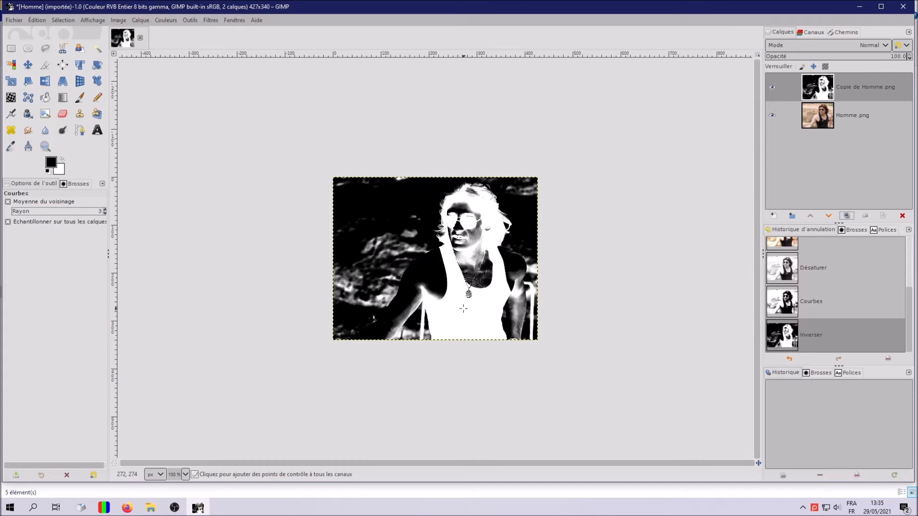
Step: Swap the foreground and background colours so that white is the foreground colour
scroll(459, 314, "up", 1)
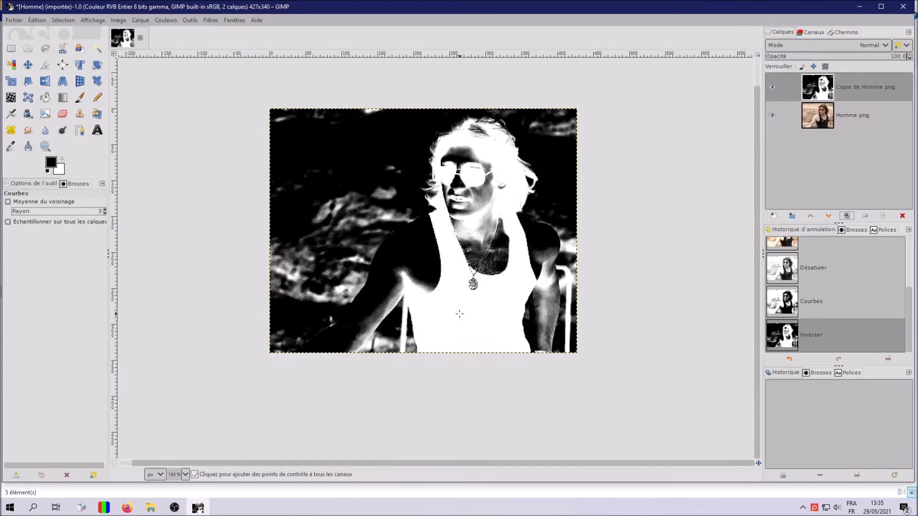
scroll(459, 314, "up", 1)
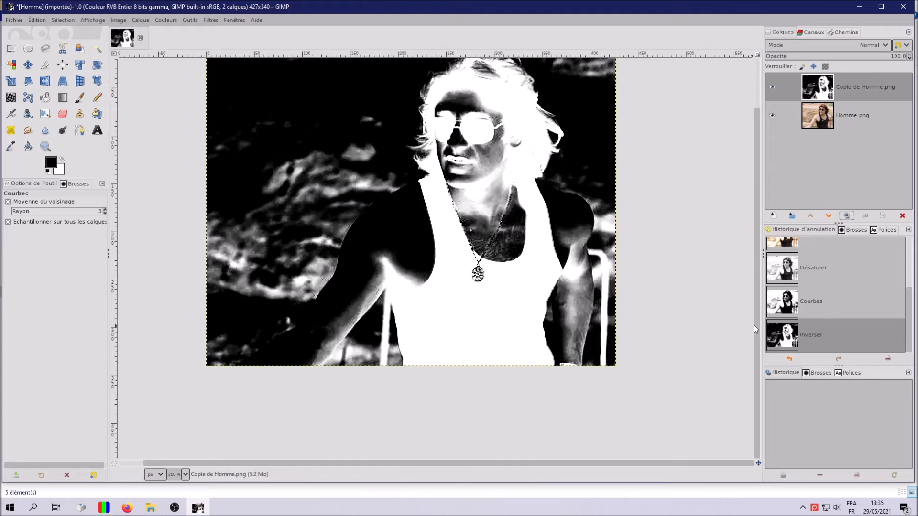
left_click_drag(756, 323, 756, 283)
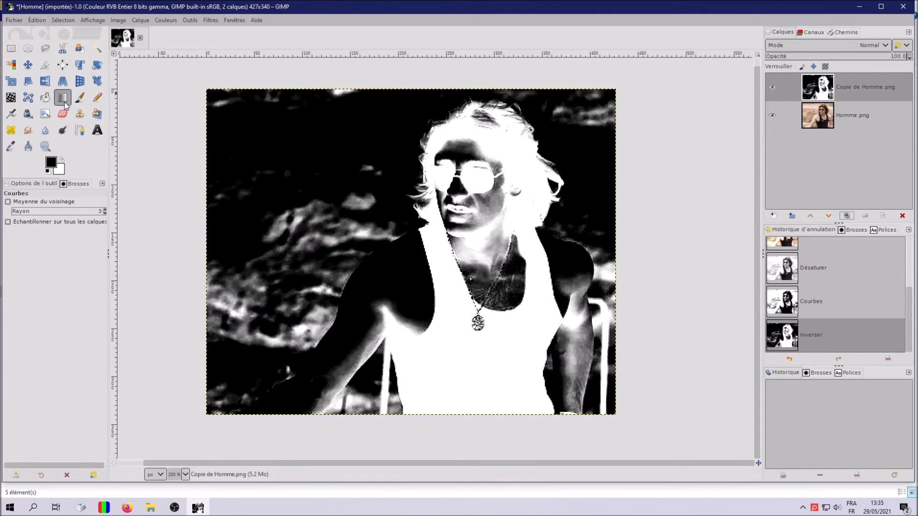
left_click(62, 160)
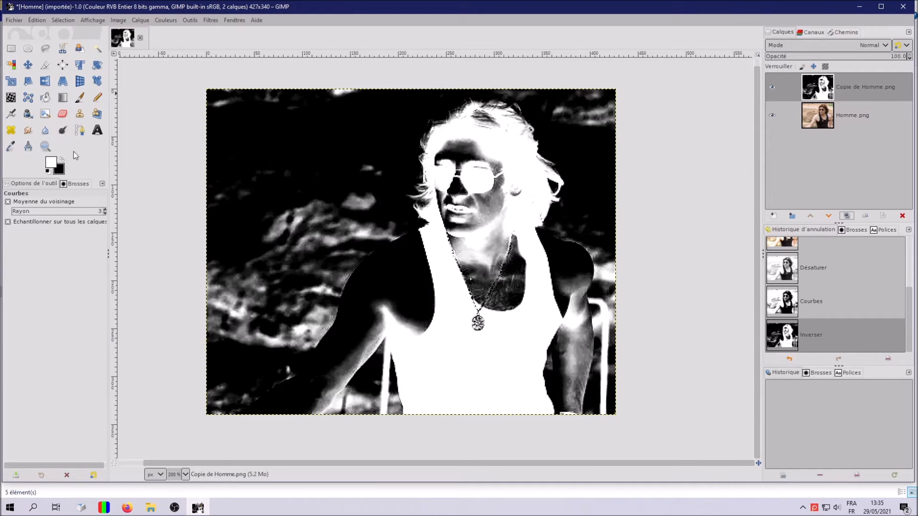
Step: Choose the Paintbrush with the Hardness 025 brush and set its size to 14
left_click(80, 98)
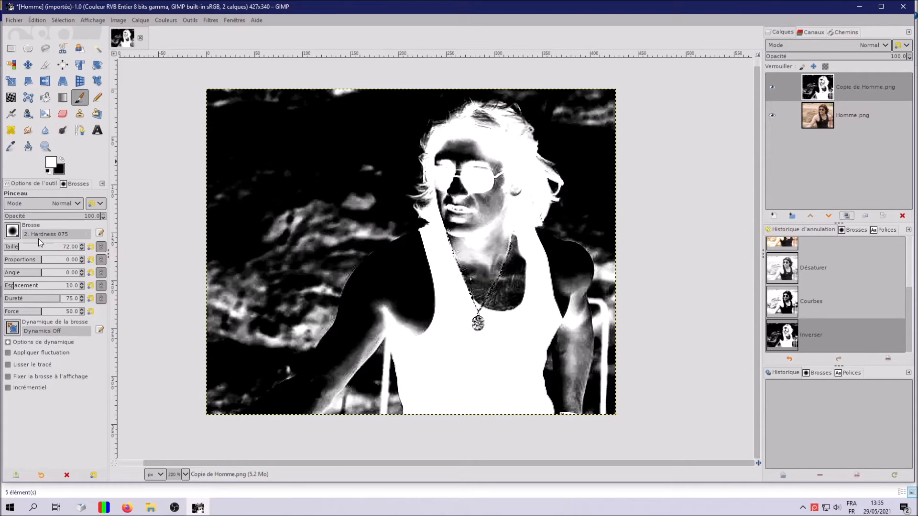
left_click(12, 231)
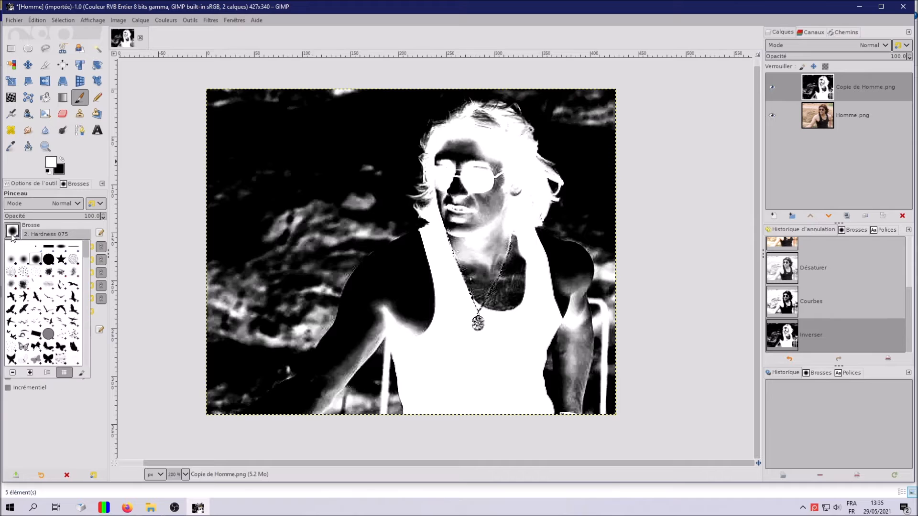
left_click(11, 261)
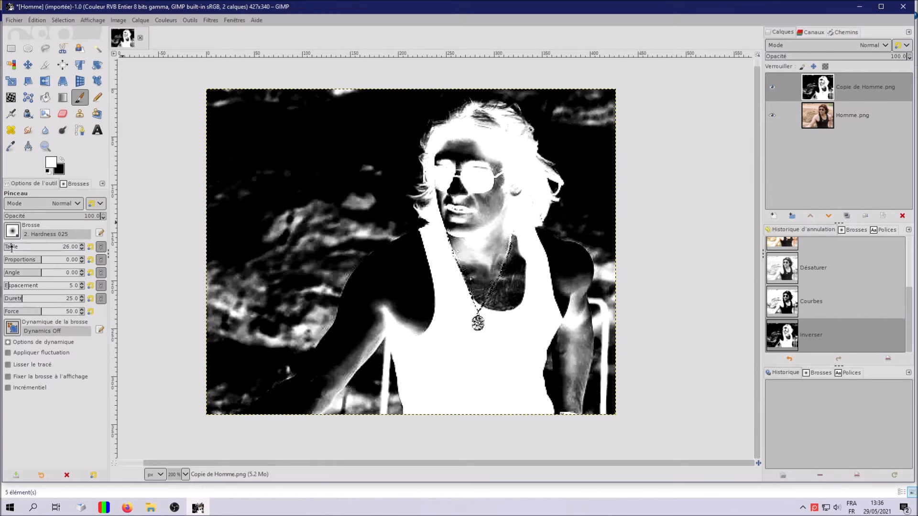
scroll(8, 248, "down", 1)
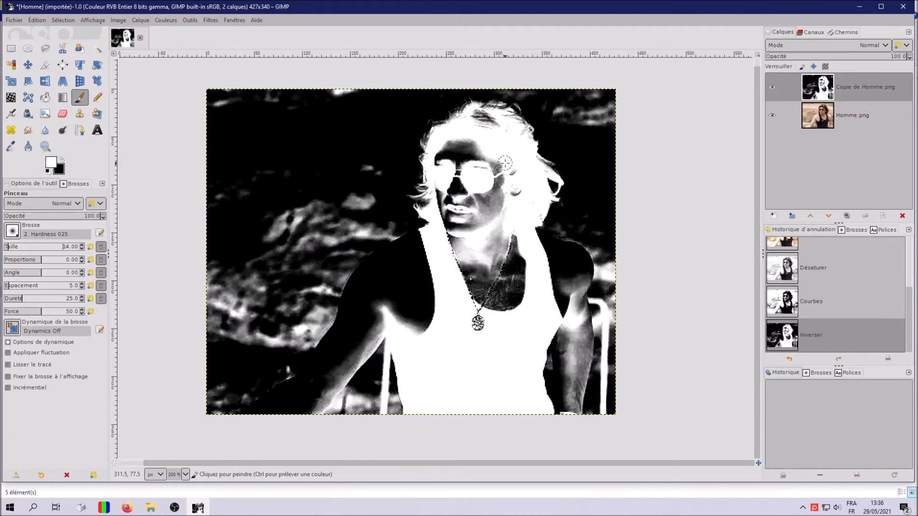
Step: Paint white over the grey spots in the hair, ear and cheek, and along the top of the image's left shoulder
scroll(504, 163, "up", 1)
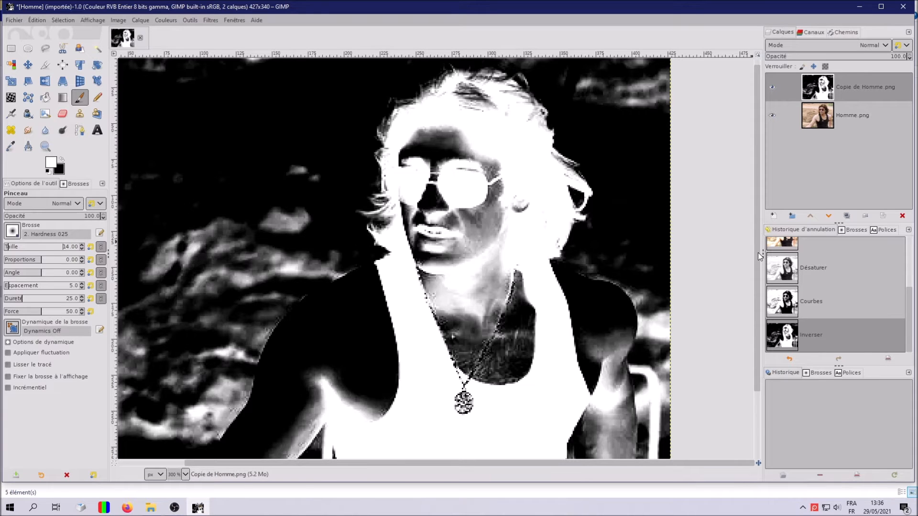
scroll(758, 252, "up", 1)
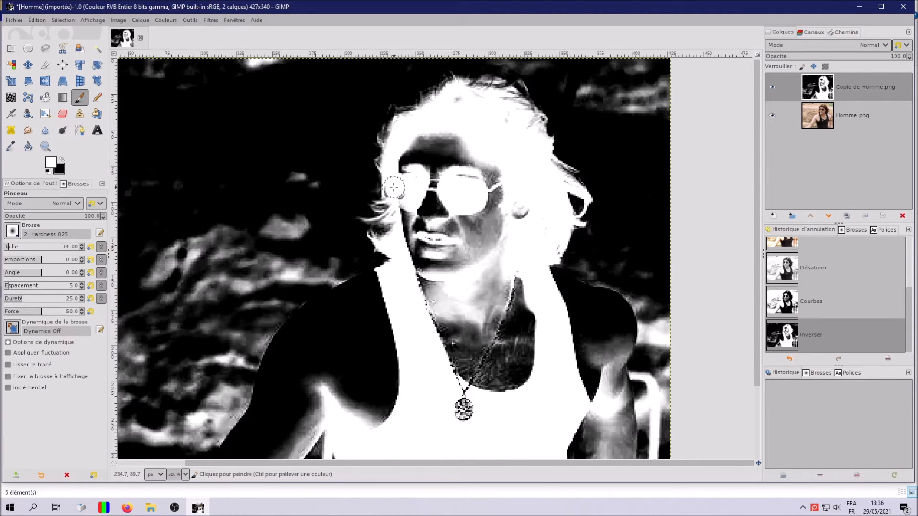
mouse_move(392, 195)
left_mouse_down()
mouse_move(395, 214)
mouse_move(407, 223)
mouse_move(433, 194)
mouse_move(412, 243)
mouse_move(401, 242)
mouse_move(403, 278)
mouse_move(388, 272)
mouse_move(401, 272)
mouse_move(331, 302)
left_mouse_up()
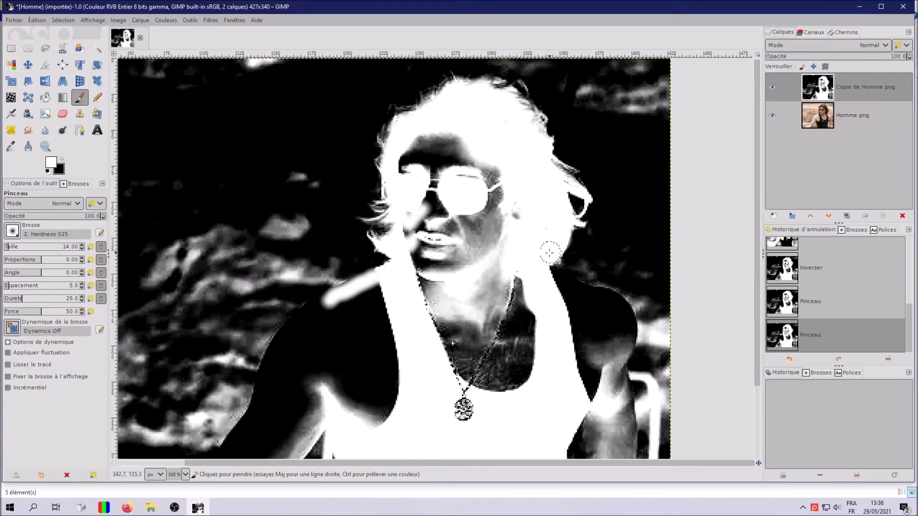
left_click_drag(529, 207, 533, 219)
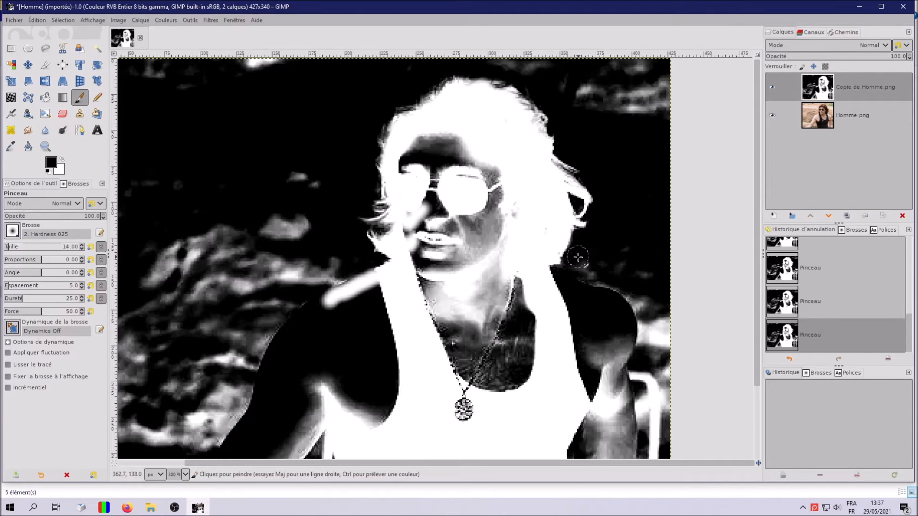
Step: Make black the foreground colour and paint over the pale patches along the upper background on both sides of the head
mouse_move(584, 102)
left_mouse_down()
mouse_move(518, 65)
mouse_move(573, 68)
mouse_move(635, 115)
mouse_move(645, 96)
mouse_move(621, 70)
mouse_move(616, 103)
mouse_move(619, 69)
left_mouse_up()
mouse_move(327, 62)
left_mouse_down()
mouse_move(260, 88)
mouse_move(234, 70)
mouse_move(332, 66)
mouse_move(260, 51)
mouse_move(129, 63)
mouse_move(186, 76)
mouse_move(172, 72)
mouse_move(181, 119)
left_mouse_up()
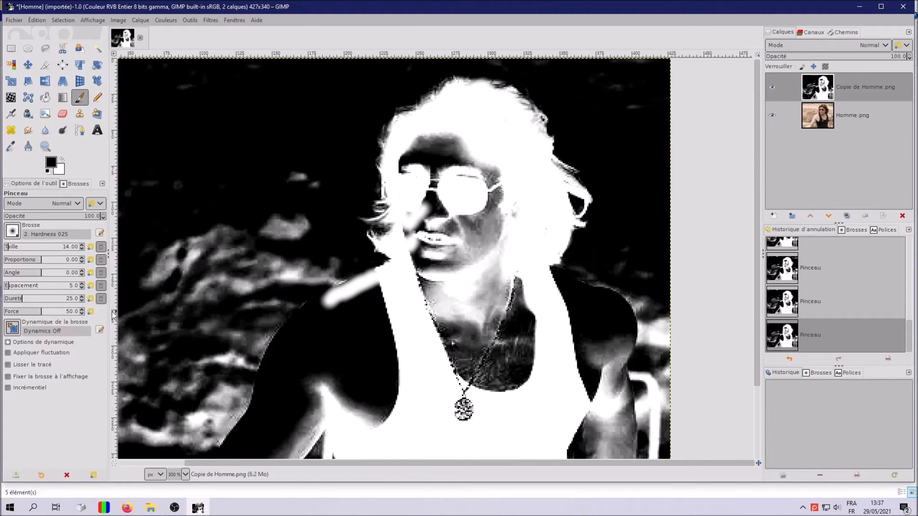
Step: Switch to the Hardness 100 brush and reduce its size to 11
left_click(13, 232)
left_click(49, 261)
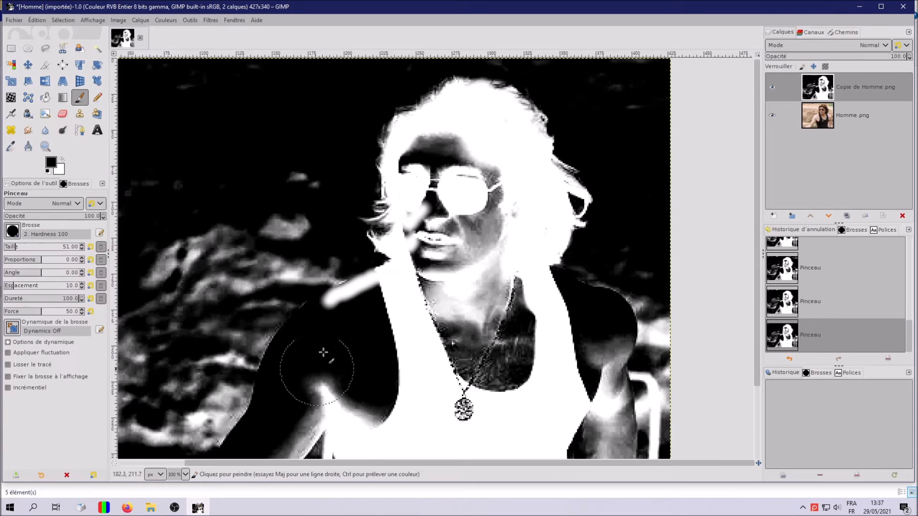
key("bracketleft")
key("bracketleft")
key("bracketleft")
key("bracketleft")
key("bracketleft")
key("bracketleft")
key("bracketleft")
key("bracketleft")
key("bracketleft")
key("bracketleft")
key("bracketleft")
key("bracketleft")
key("bracketleft")
key("bracketleft")
key("bracketleft")
key("bracketleft")
key("bracketleft")
key("bracketleft")
key("bracketleft")
key("bracketleft")
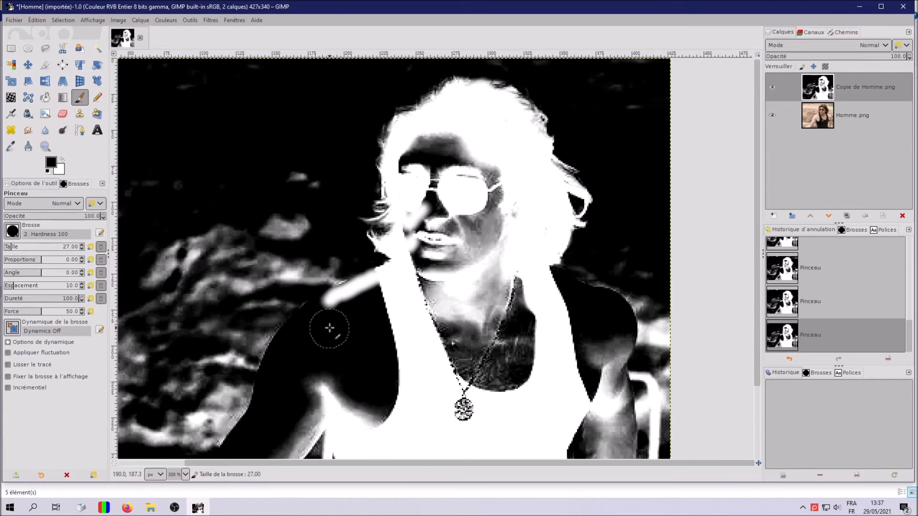
key("bracketleft")
key("bracketleft")
key("bracketleft")
Step: Undo the stray stroke on the shoulder and paint a black border in the background along the outer edge of the image's left shoulder and arm
left_click_drag(391, 275, 381, 278)
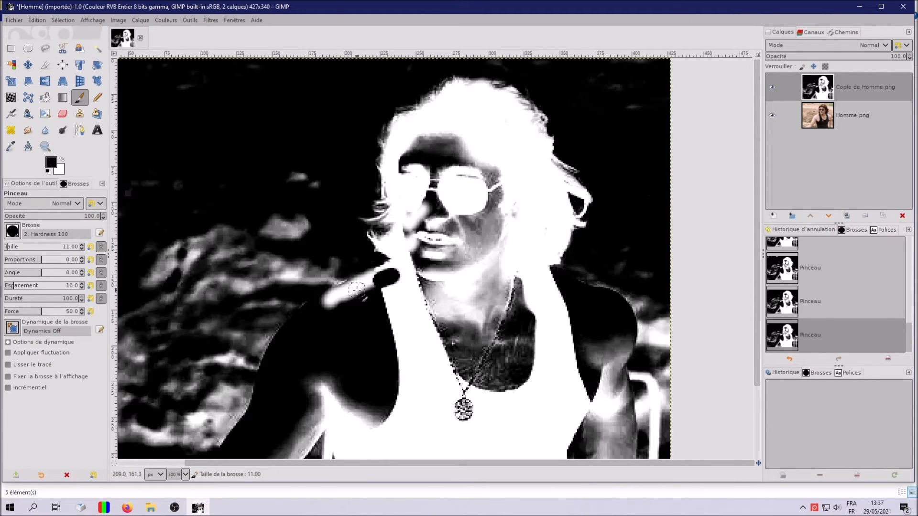
key("ctrl+z")
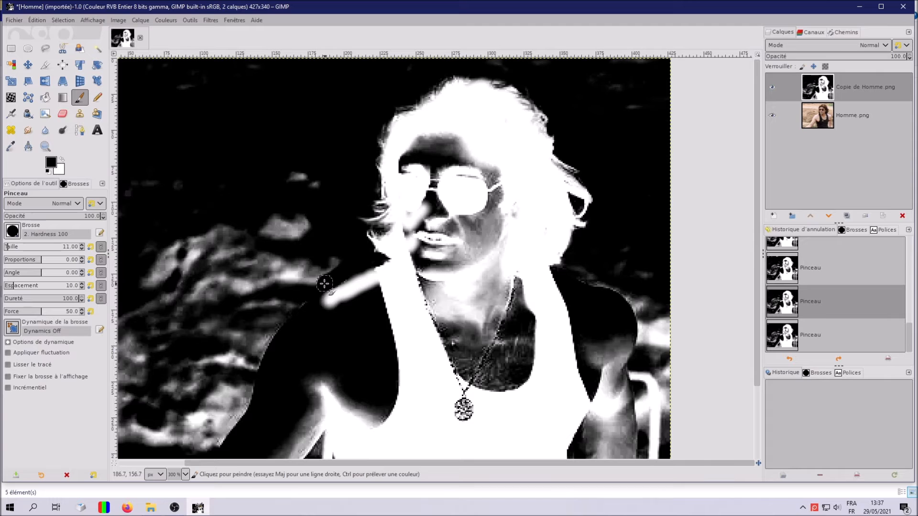
mouse_move(297, 297)
left_mouse_down()
mouse_move(242, 374)
mouse_move(290, 292)
mouse_move(340, 257)
mouse_move(275, 302)
left_mouse_up()
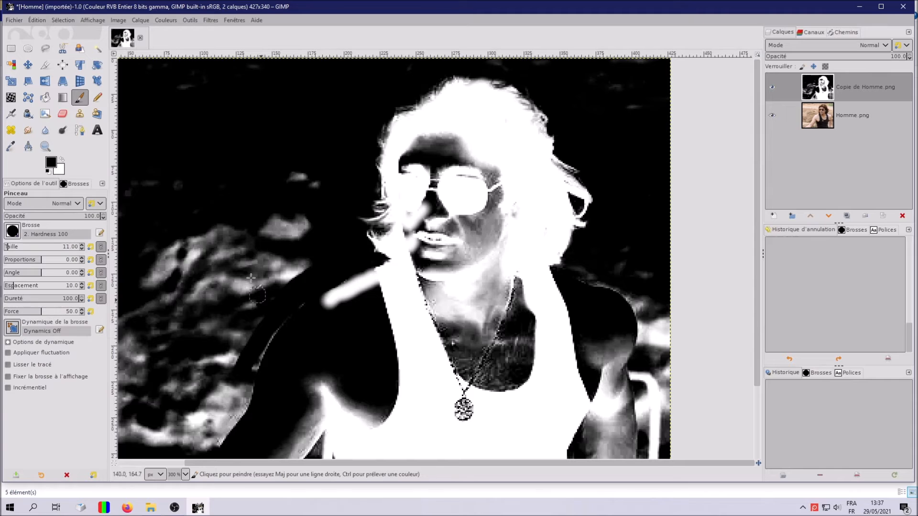
scroll(256, 249, "down", 8)
scroll(301, 86, "left", 2)
mouse_move(306, 92)
left_mouse_down()
mouse_move(315, 85)
mouse_move(291, 153)
mouse_move(253, 201)
left_mouse_up()
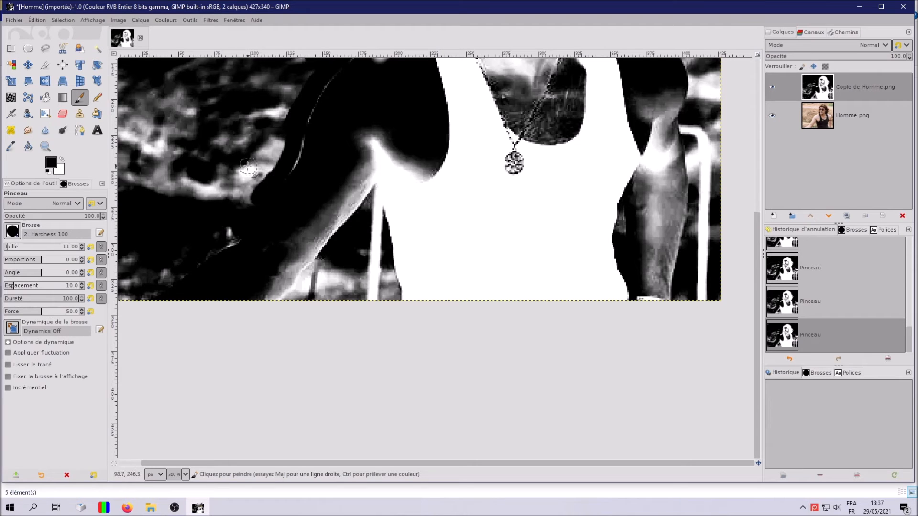
mouse_move(255, 192)
left_mouse_down()
mouse_move(230, 231)
mouse_move(129, 300)
left_mouse_up()
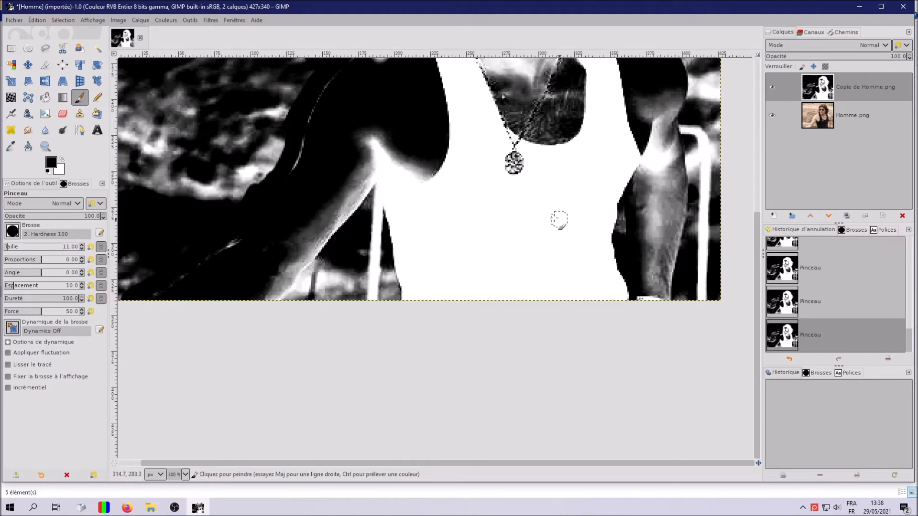
Step: With the Paintbrush, paint the background gap between the image's left arm and the torso black, covering the railing post
key("b")
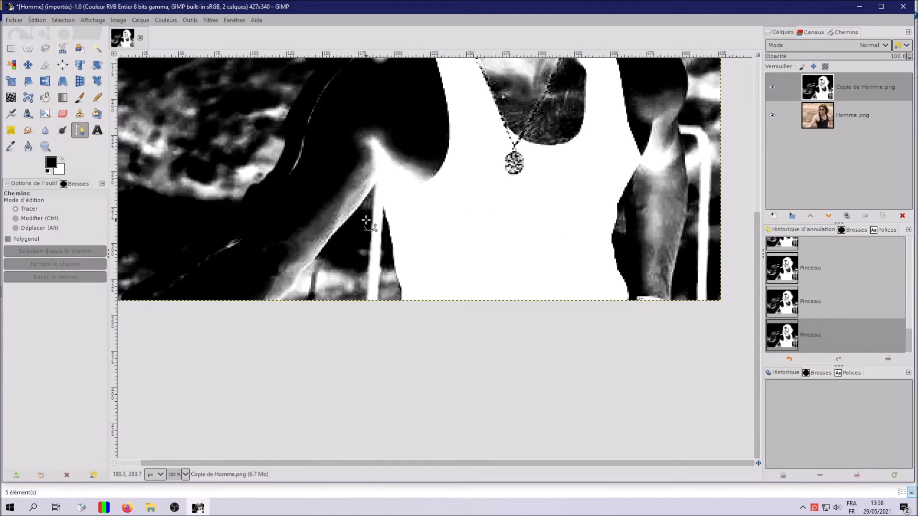
left_click(79, 97)
left_click_drag(365, 221, 295, 296)
mouse_move(372, 196)
left_mouse_down()
mouse_move(388, 312)
mouse_move(388, 270)
mouse_move(391, 293)
mouse_move(376, 248)
mouse_move(363, 309)
mouse_move(352, 255)
mouse_move(355, 264)
mouse_move(322, 300)
mouse_move(335, 270)
mouse_move(305, 294)
mouse_move(366, 294)
mouse_move(182, 246)
mouse_move(46, 235)
left_mouse_up()
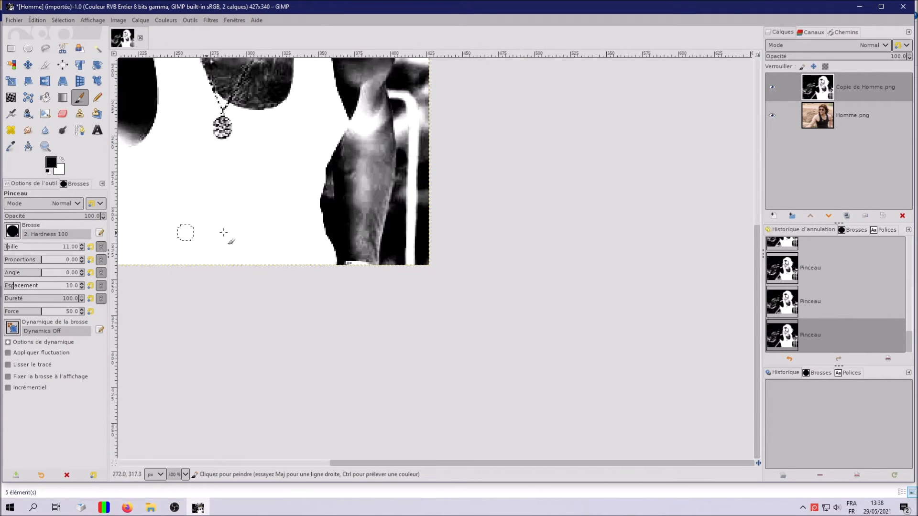
Step: Paint black over the railing and the pale background beside the image's right arm and shoulder
left_click_drag(401, 84, 408, 171)
mouse_move(413, 139)
left_mouse_down()
mouse_move(403, 88)
mouse_move(411, 122)
mouse_move(416, 103)
left_mouse_up()
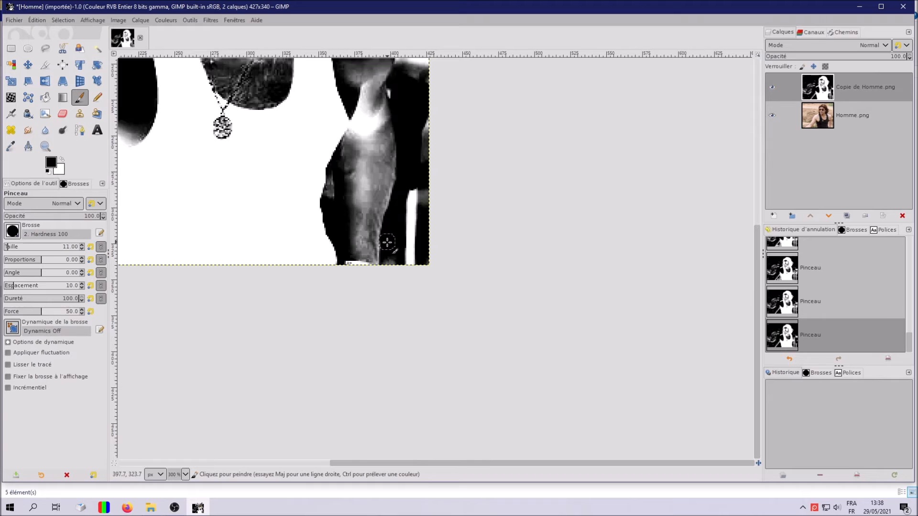
mouse_move(406, 263)
left_mouse_down()
mouse_move(411, 182)
mouse_move(417, 240)
left_mouse_up()
left_click_drag(425, 201, 426, 124)
left_click_drag(423, 160, 472, 347)
mouse_move(384, 171)
left_mouse_down()
mouse_move(442, 199)
mouse_move(436, 194)
mouse_move(453, 234)
mouse_move(446, 282)
mouse_move(466, 208)
mouse_move(455, 286)
mouse_move(469, 231)
mouse_move(477, 304)
left_mouse_up()
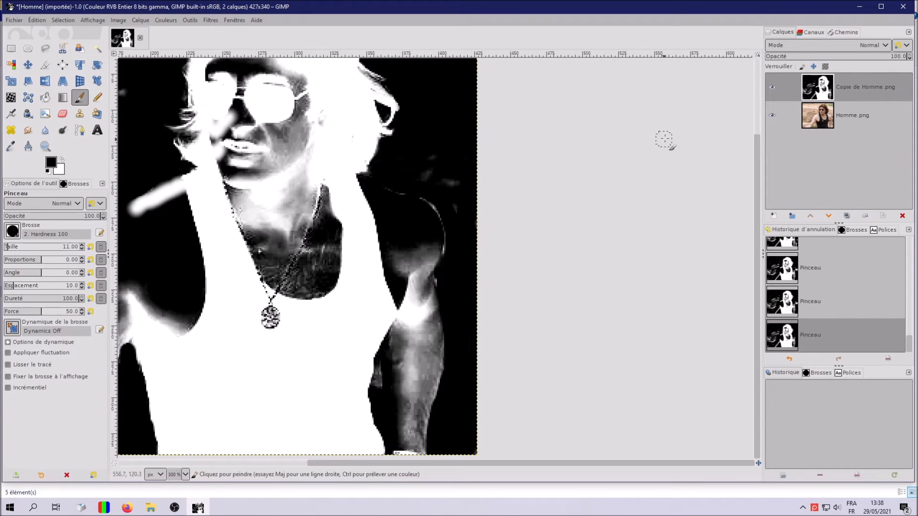
Step: Compare the layer copy with the original photo underneath and black out the leftover spots above the image's right shoulder
left_click(771, 87)
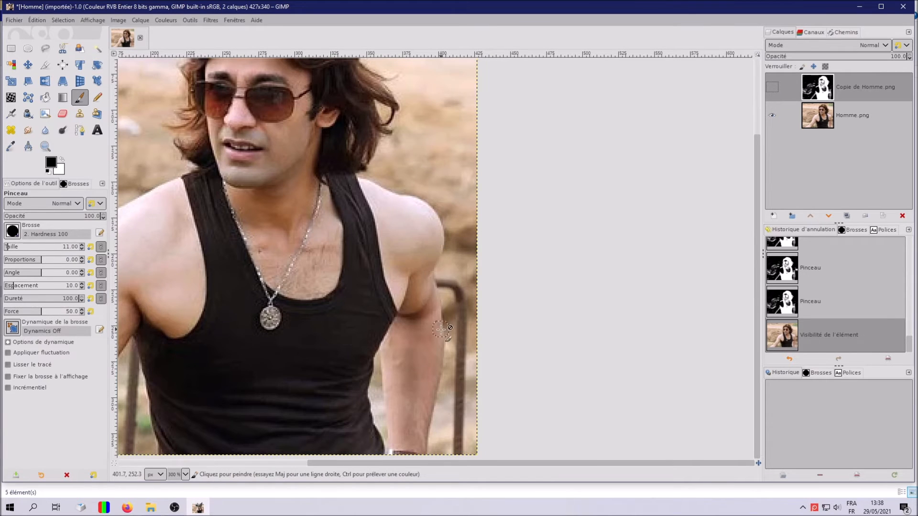
left_click(771, 87)
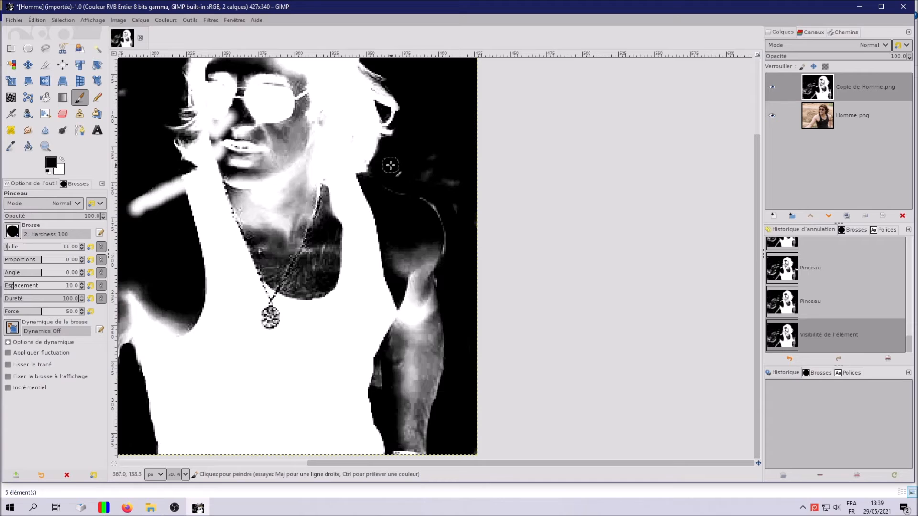
mouse_move(389, 164)
left_mouse_down()
mouse_move(455, 188)
mouse_move(454, 170)
left_mouse_up()
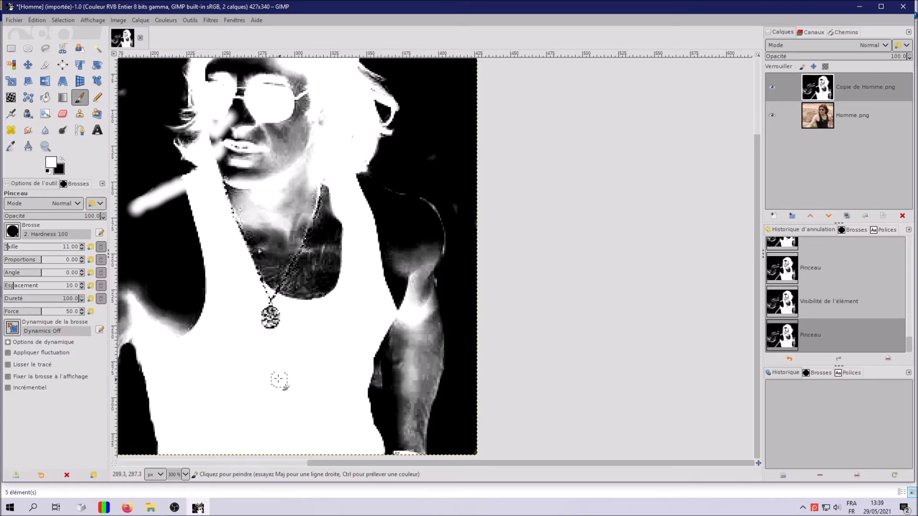
Step: Make white the foreground colour, enlarge the brush to 39, and fill the face, neck, chest and both shoulders
scroll(204, 297, "up", 20)
mouse_move(214, 264)
left_mouse_down()
mouse_move(241, 215)
mouse_move(225, 235)
mouse_move(243, 323)
mouse_move(266, 344)
mouse_move(314, 288)
mouse_move(304, 314)
mouse_move(327, 287)
mouse_move(346, 291)
mouse_move(344, 308)
mouse_move(390, 236)
mouse_move(357, 215)
mouse_move(410, 230)
mouse_move(405, 242)
mouse_move(372, 252)
mouse_move(316, 228)
mouse_move(312, 201)
mouse_move(272, 220)
mouse_move(259, 280)
left_mouse_up()
mouse_move(310, 332)
left_mouse_down()
mouse_move(390, 413)
mouse_move(385, 439)
left_mouse_up()
mouse_move(351, 234)
left_mouse_down()
mouse_move(375, 197)
mouse_move(377, 258)
mouse_move(368, 189)
mouse_move(333, 162)
mouse_move(304, 163)
mouse_move(293, 308)
mouse_move(319, 225)
mouse_move(341, 242)
mouse_move(343, 317)
mouse_move(320, 362)
mouse_move(325, 334)
left_mouse_up()
left_click_drag(377, 265, 441, 62)
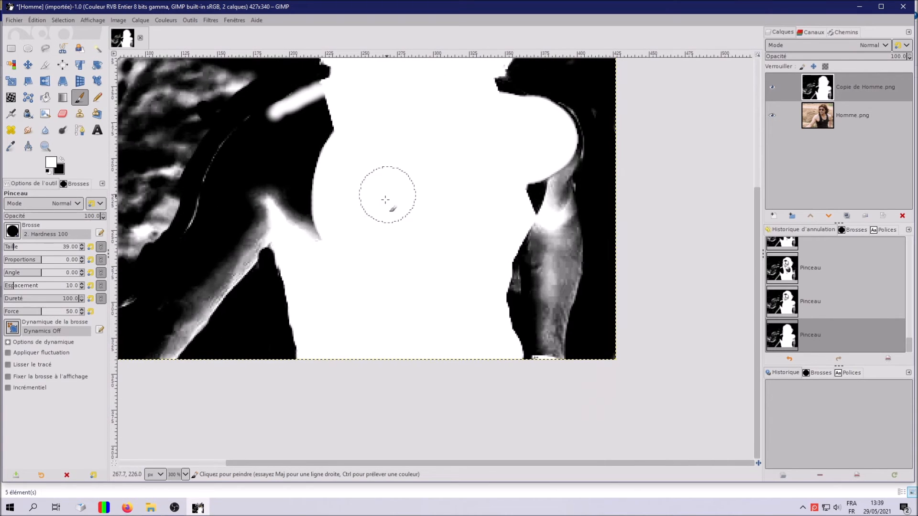
mouse_move(338, 205)
left_mouse_down()
mouse_move(302, 199)
mouse_move(281, 175)
mouse_move(333, 143)
mouse_move(312, 161)
mouse_move(285, 157)
mouse_move(278, 147)
mouse_move(284, 133)
mouse_move(337, 125)
left_mouse_up()
Step: Reduce the brush size to 23 and fill the image's left shoulder and arm with white inside the black border
key("bracketleft")
key("bracketleft")
key("bracketleft")
key("bracketleft")
key("bracketleft")
key("bracketleft")
key("bracketleft")
key("bracketleft")
key("bracketleft")
key("bracketleft")
key("bracketleft")
key("bracketleft")
key("bracketleft")
key("bracketleft")
key("bracketleft")
key("bracketleft")
left_click_drag(216, 221, 170, 296)
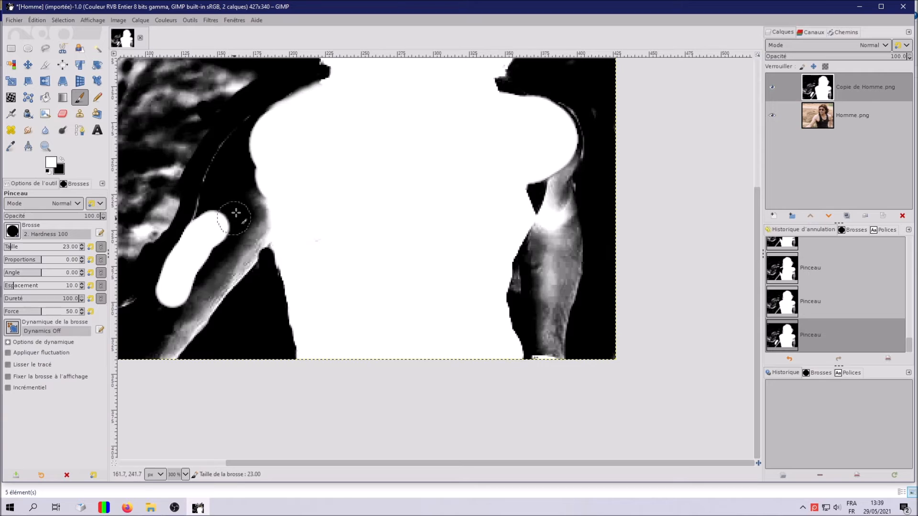
mouse_move(273, 136)
left_mouse_down()
mouse_move(265, 127)
mouse_move(241, 152)
mouse_move(210, 213)
mouse_move(213, 229)
mouse_move(264, 159)
mouse_move(263, 217)
mouse_move(221, 267)
mouse_move(200, 253)
mouse_move(217, 276)
mouse_move(149, 360)
left_mouse_up()
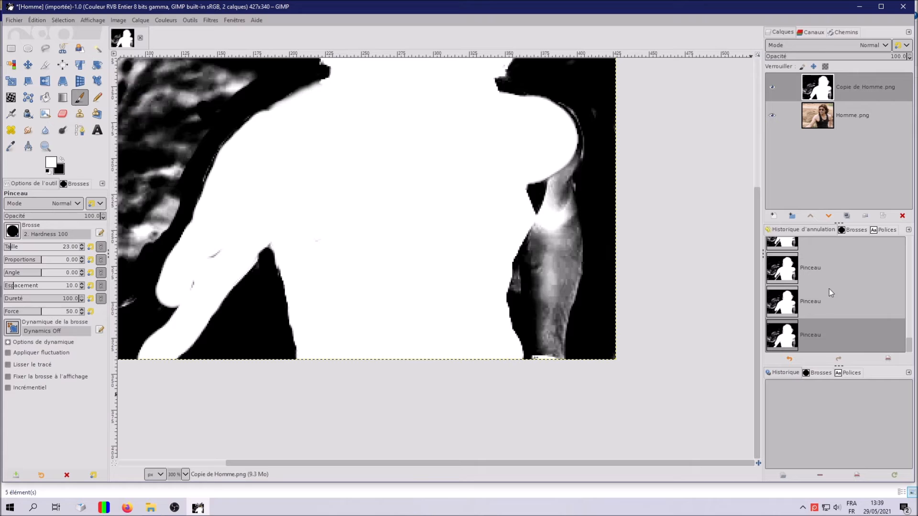
Step: Check the forearm's outline against the original photo and fill the rest of the image's left forearm with white
left_click(772, 88)
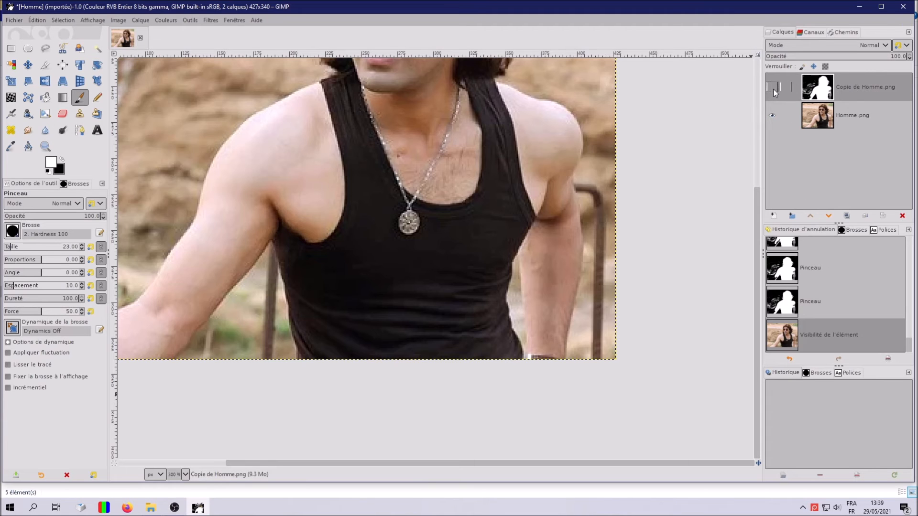
left_click(772, 87)
mouse_move(174, 286)
left_mouse_down()
mouse_move(98, 353)
mouse_move(128, 342)
mouse_move(214, 258)
mouse_move(101, 385)
left_mouse_up()
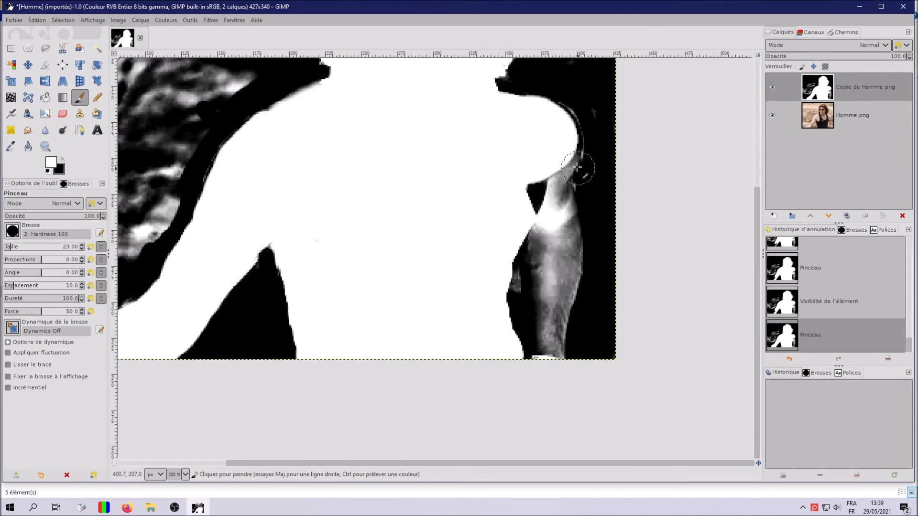
Step: Fill the outer edge of the image's right shoulder with white, reduce the brush size to 8, and cover the dark gap at the armpit
mouse_move(564, 136)
left_mouse_down()
mouse_move(543, 148)
mouse_move(550, 167)
left_mouse_up()
key("bracketleft")
key("bracketleft")
key("bracketleft")
key("bracketleft")
key("bracketleft")
key("bracketleft")
key("bracketleft")
key("bracketleft")
key("bracketleft")
key("bracketleft")
key("bracketleft")
key("bracketleft")
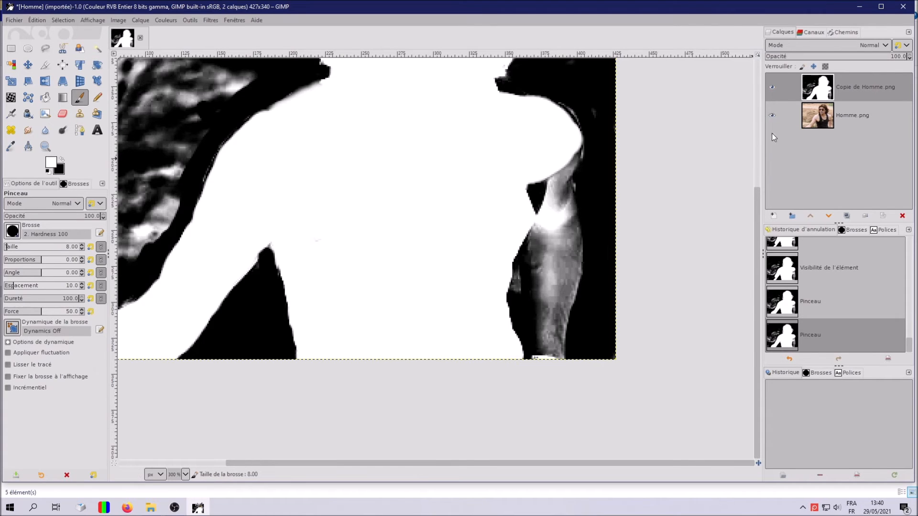
left_click(773, 87)
left_click(773, 88)
mouse_move(523, 181)
left_mouse_down()
mouse_move(541, 163)
mouse_move(540, 198)
mouse_move(535, 210)
mouse_move(529, 186)
mouse_move(526, 209)
left_mouse_up()
mouse_move(542, 166)
left_mouse_down()
mouse_move(553, 191)
mouse_move(537, 255)
left_mouse_up()
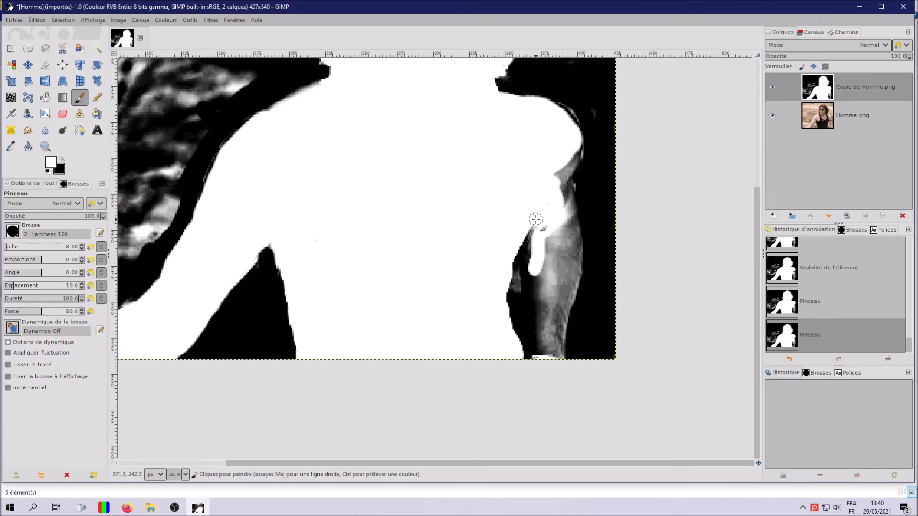
Step: Check the arm against the original photo and fill the image's right upper arm and forearm with white out to the outer edge
left_click(770, 110)
left_click(773, 87)
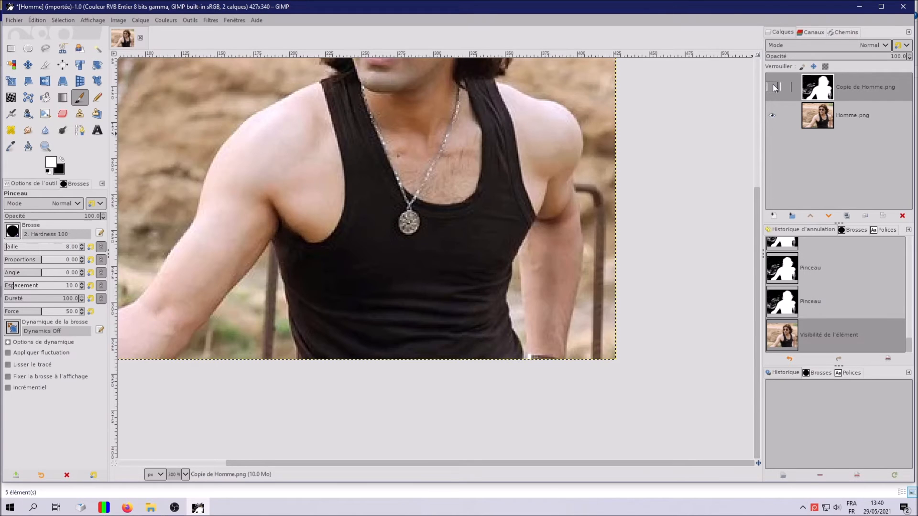
left_click(773, 87)
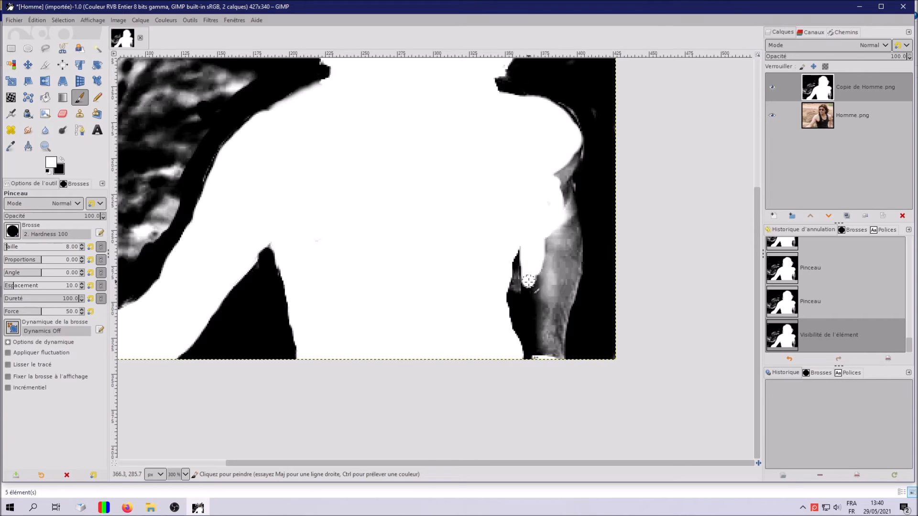
mouse_move(531, 327)
left_mouse_down()
mouse_move(534, 356)
mouse_move(547, 262)
mouse_move(547, 351)
mouse_move(552, 329)
mouse_move(558, 366)
mouse_move(567, 236)
mouse_move(559, 305)
mouse_move(551, 233)
mouse_move(545, 320)
mouse_move(541, 271)
left_mouse_up()
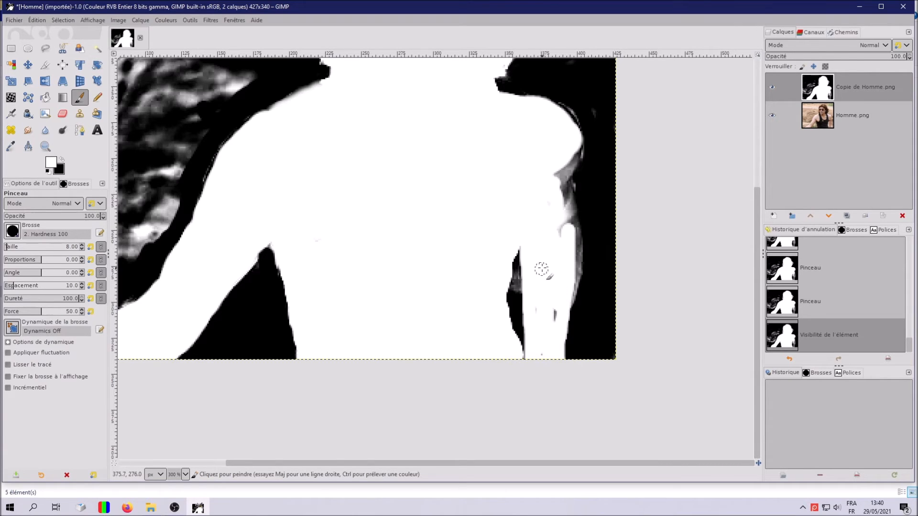
left_click_drag(550, 313, 550, 287)
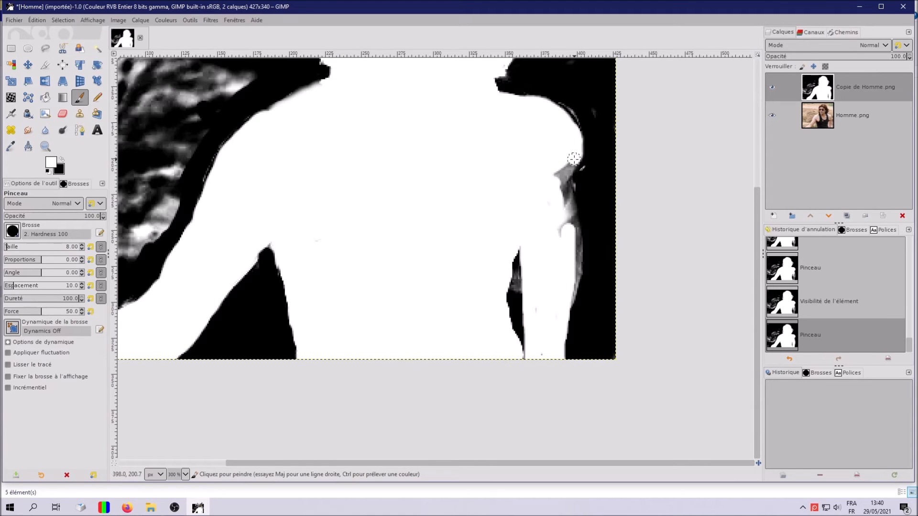
left_click_drag(568, 182, 566, 178)
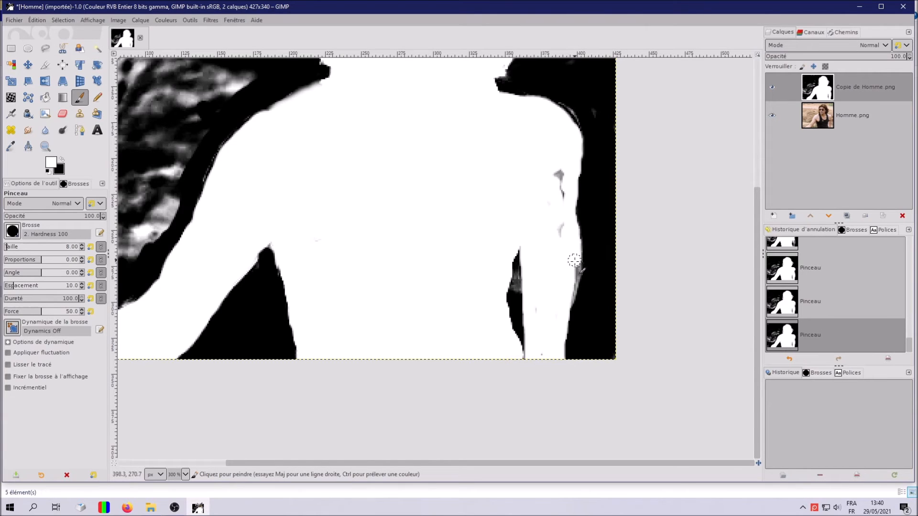
left_click_drag(561, 308, 552, 163)
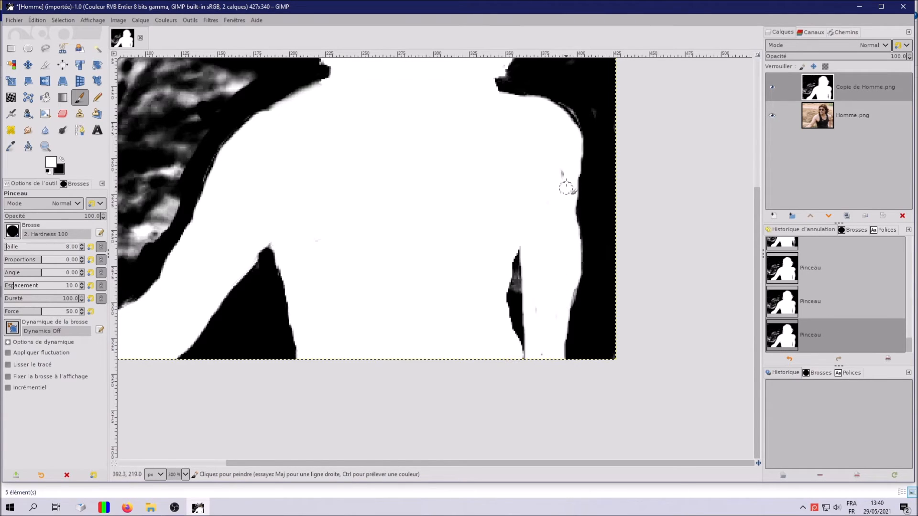
Step: Cover the remaining dark specks on the image's right arm with white, comparing the silhouette with the original photo
left_click(772, 87)
left_click(772, 87)
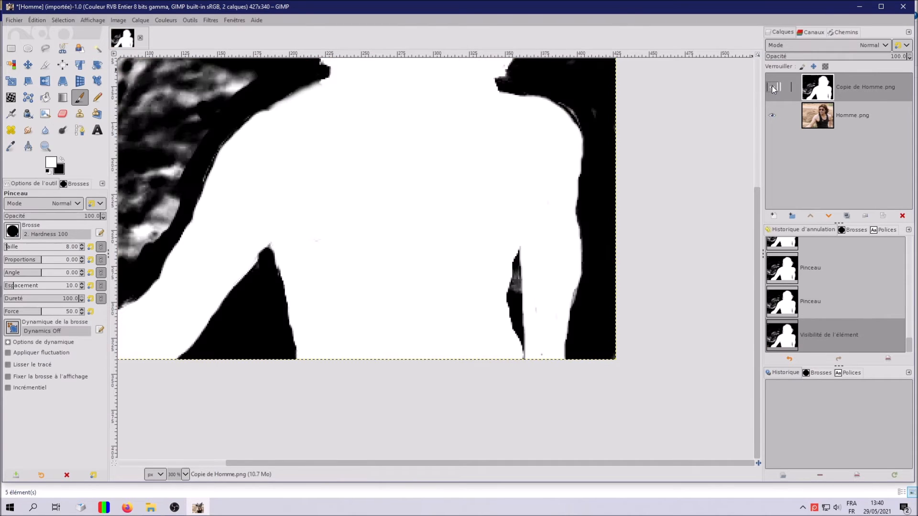
left_click_drag(539, 314, 542, 350)
left_click(772, 87)
left_click(772, 87)
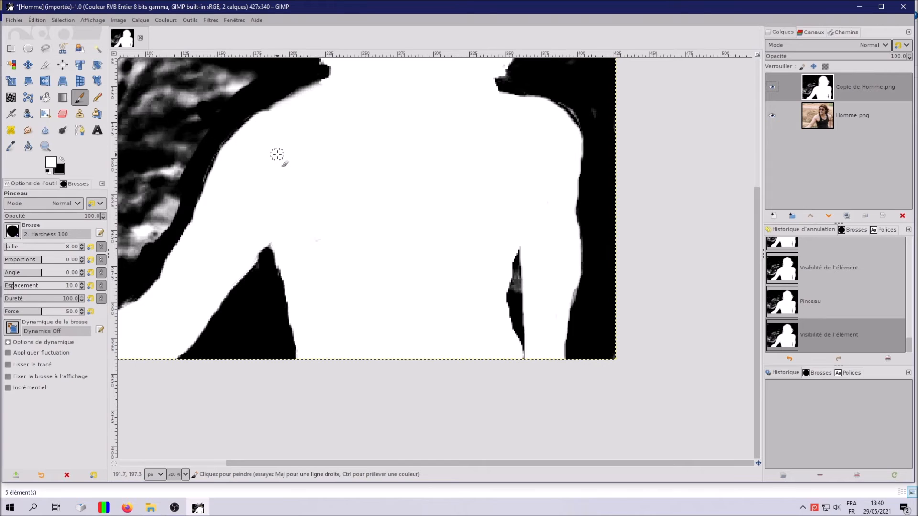
Step: Make black the foreground colour, enlarge the brush to 38, and paint over the grey rock patches in the image's left background
scroll(277, 154, "down", 1)
scroll(278, 154, "down", 1)
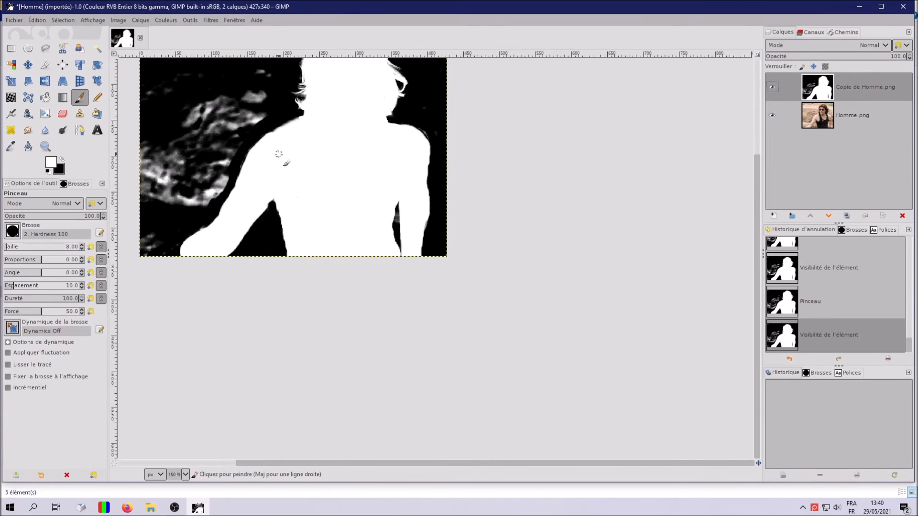
left_click_drag(756, 243, 755, 196)
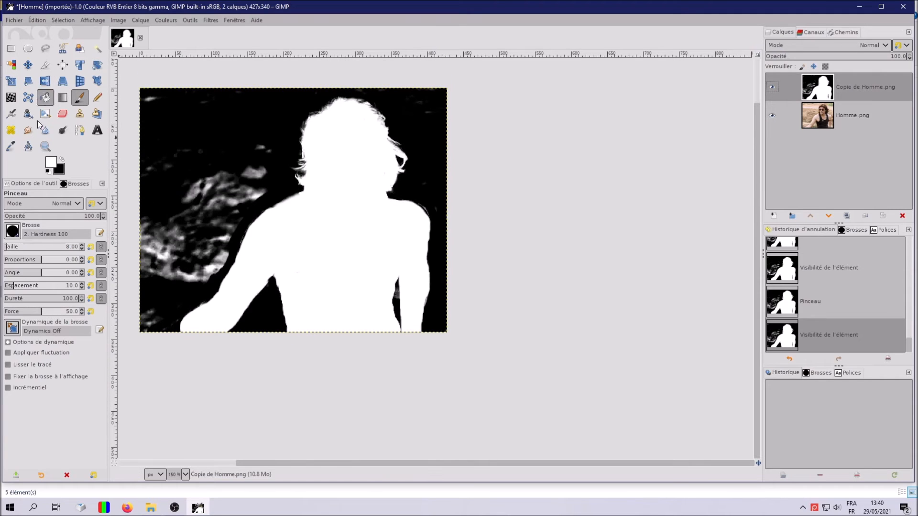
left_click(61, 161)
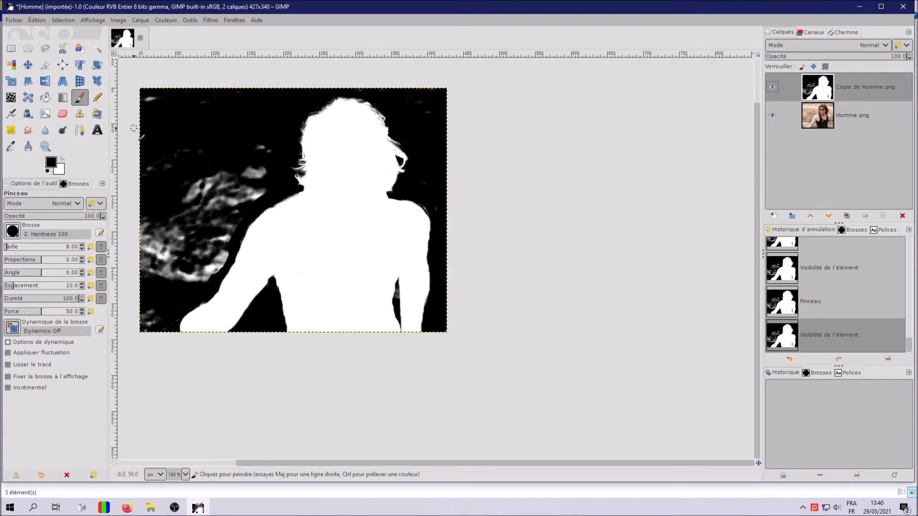
key("bracketright")
key("bracketright")
key("bracketright")
key("bracketright")
key("bracketright")
key("bracketright")
key("bracketright")
key("bracketright")
key("bracketright")
key("bracketright")
key("bracketright")
key("bracketright")
key("bracketright")
key("bracketright")
key("bracketright")
key("bracketright")
key("bracketright")
key("bracketright")
key("bracketright")
key("bracketright")
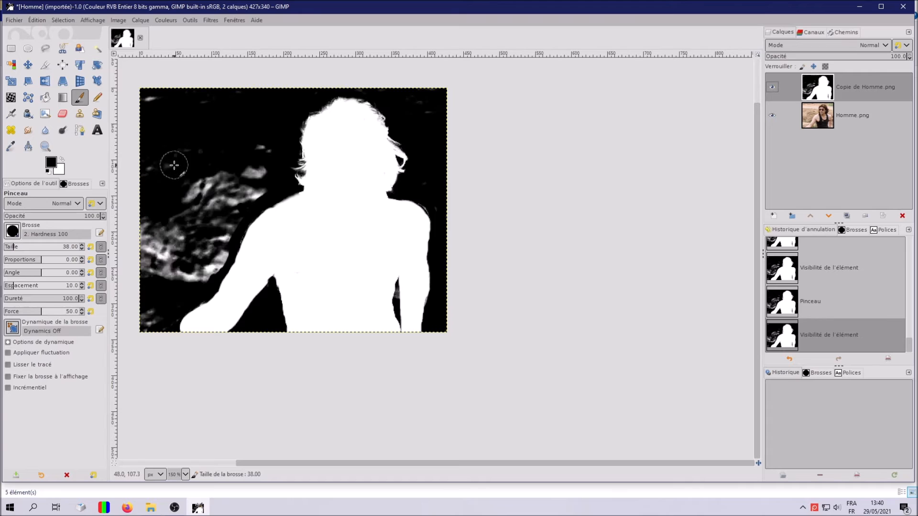
mouse_move(164, 106)
left_mouse_down()
mouse_move(140, 106)
mouse_move(229, 101)
mouse_move(277, 144)
mouse_move(228, 242)
mouse_move(149, 327)
mouse_move(145, 168)
mouse_move(163, 280)
mouse_move(189, 243)
mouse_move(177, 276)
mouse_move(263, 126)
mouse_move(247, 178)
mouse_move(192, 215)
mouse_move(185, 188)
left_mouse_up()
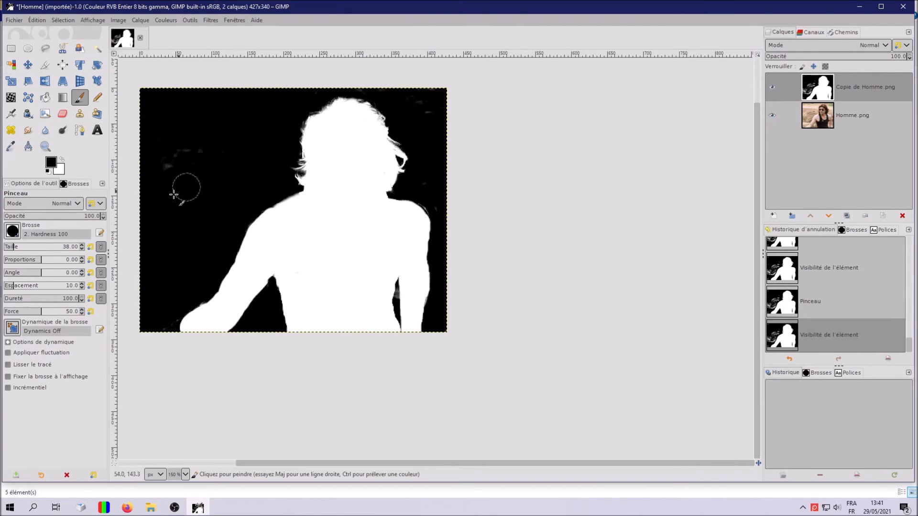
mouse_move(177, 141)
left_mouse_down()
mouse_move(147, 124)
mouse_move(221, 105)
mouse_move(199, 79)
left_mouse_up()
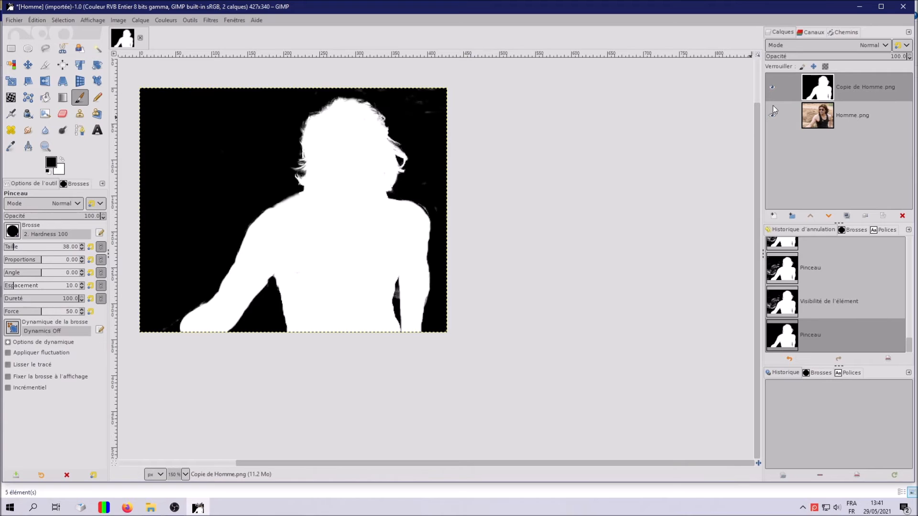
Step: Rename the silhouette layer to Calque1
double_click(864, 85)
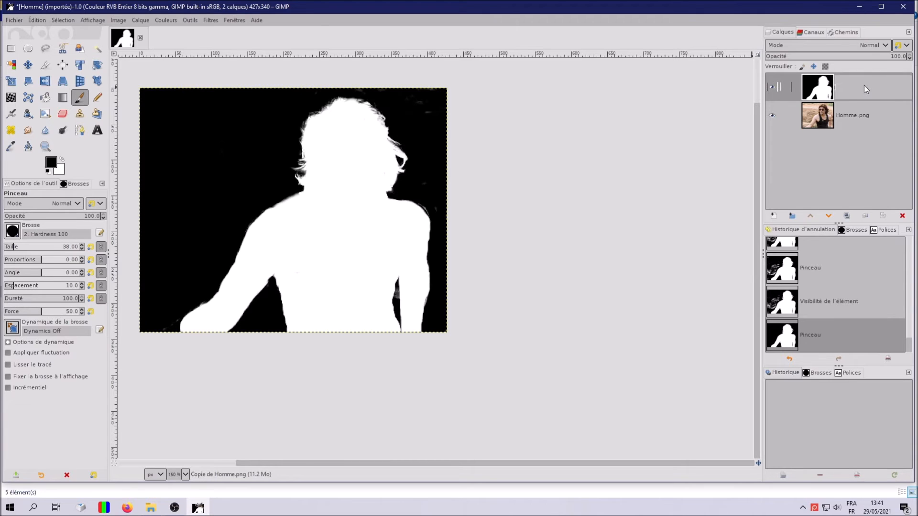
type("Calque1")
key("Return")
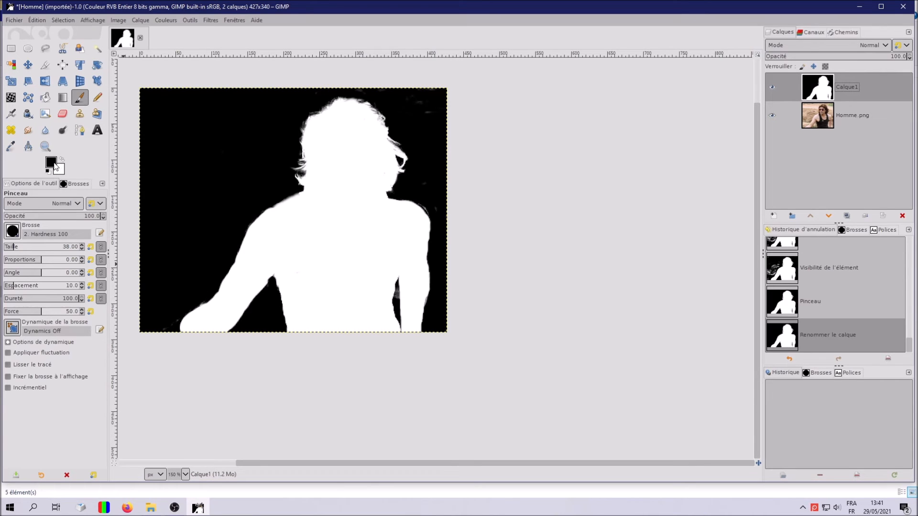
Step: Undo the black stroke over the hand, make white the foreground colour, reduce the brush to 32, and extend the forearm to the lower edge
left_click_drag(193, 327, 184, 335)
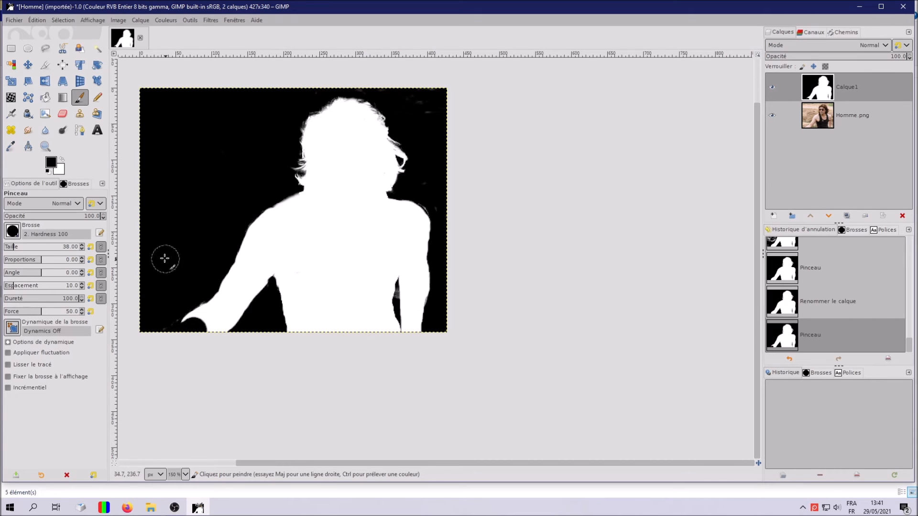
key("ctrl+z")
left_click(62, 160)
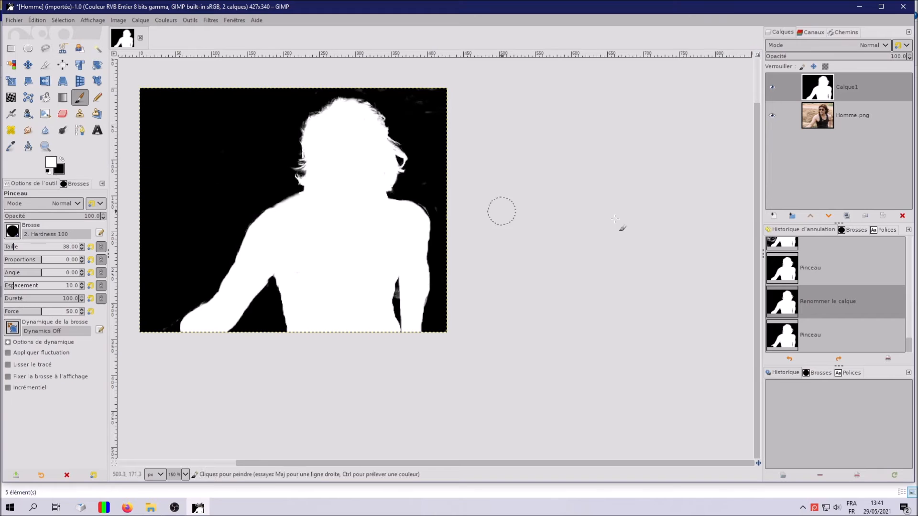
key("bracketleft")
key("bracketleft")
key("bracketleft")
key("bracketleft")
key("bracketleft")
key("bracketleft")
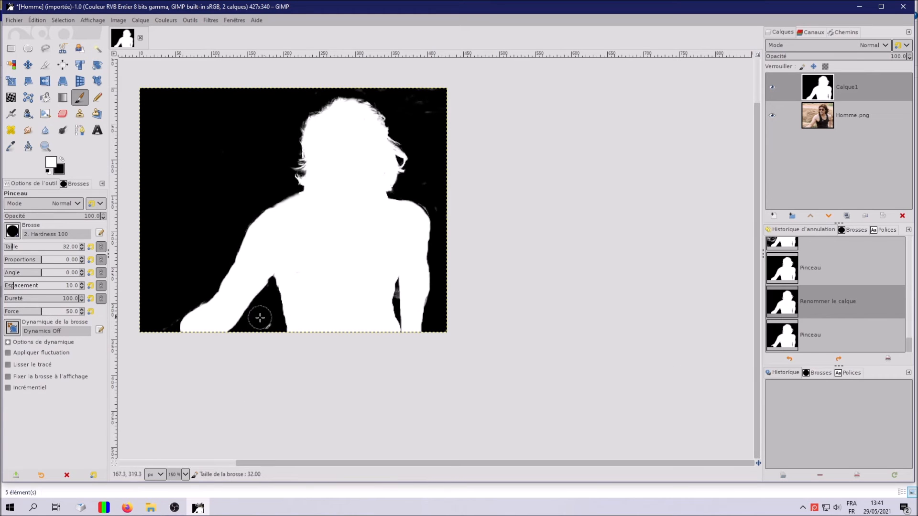
left_click_drag(188, 329, 170, 341)
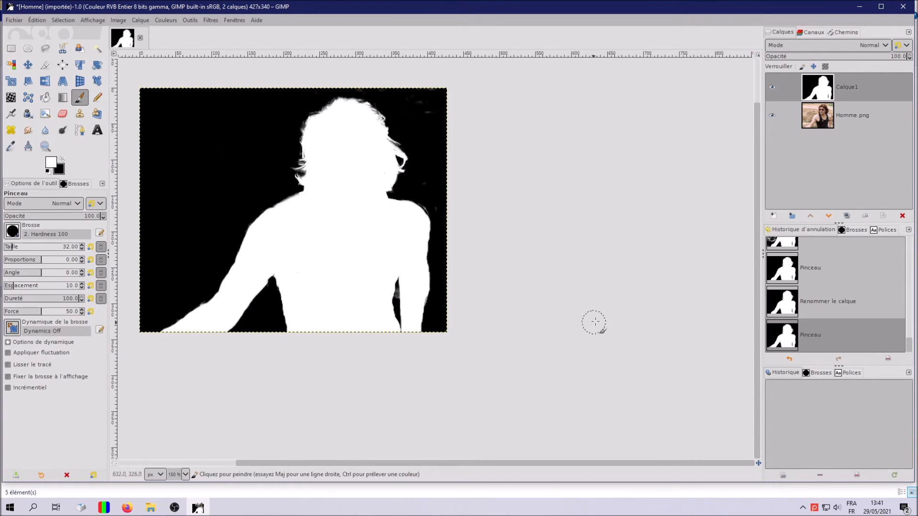
Step: Copy the Calque1 silhouette into a new white, full-opacity layer mask on Homme.png and anchor the pasted selection
key("ctrl+c")
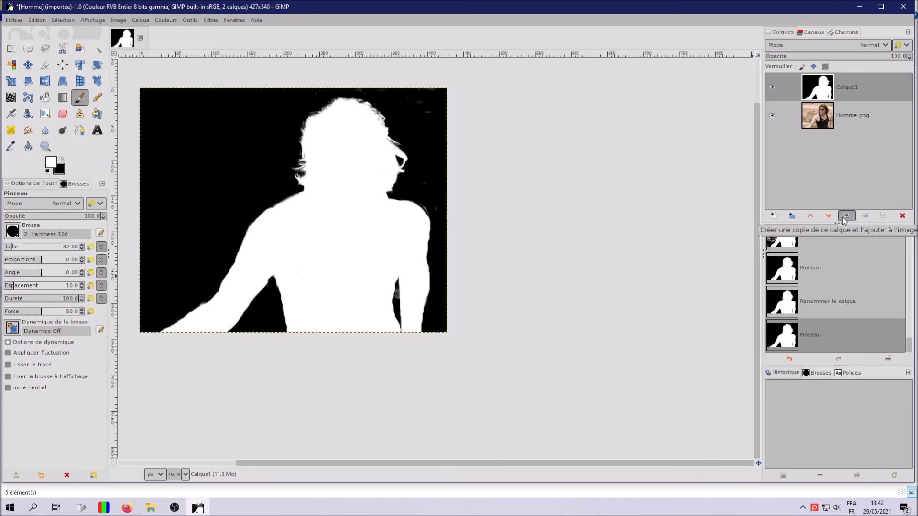
left_click(839, 114)
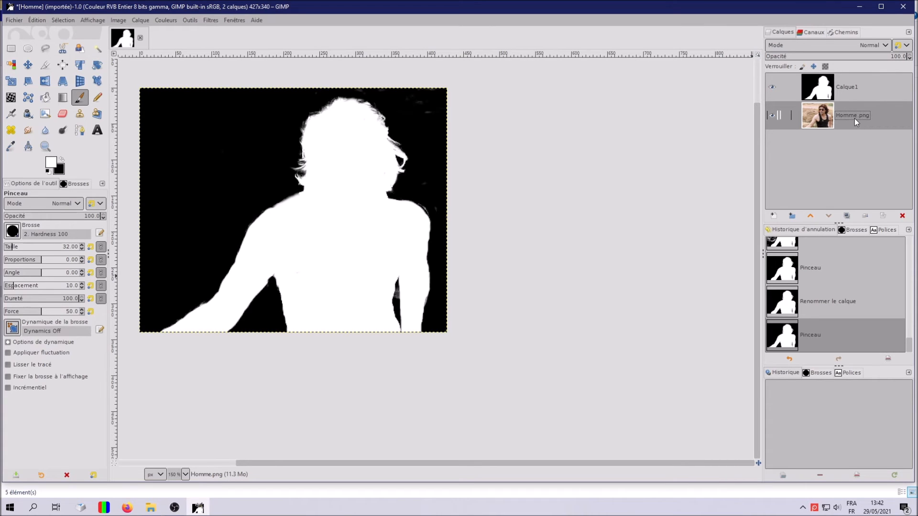
right_click(853, 119)
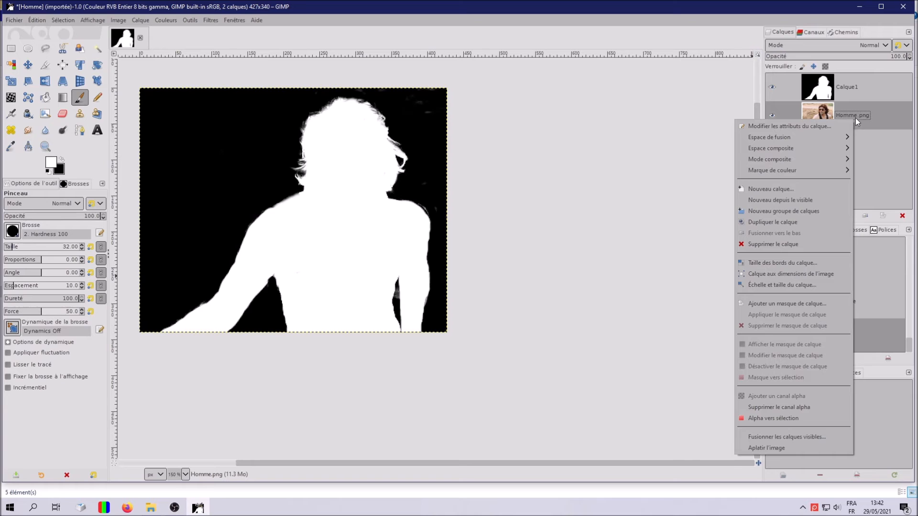
left_click(793, 306)
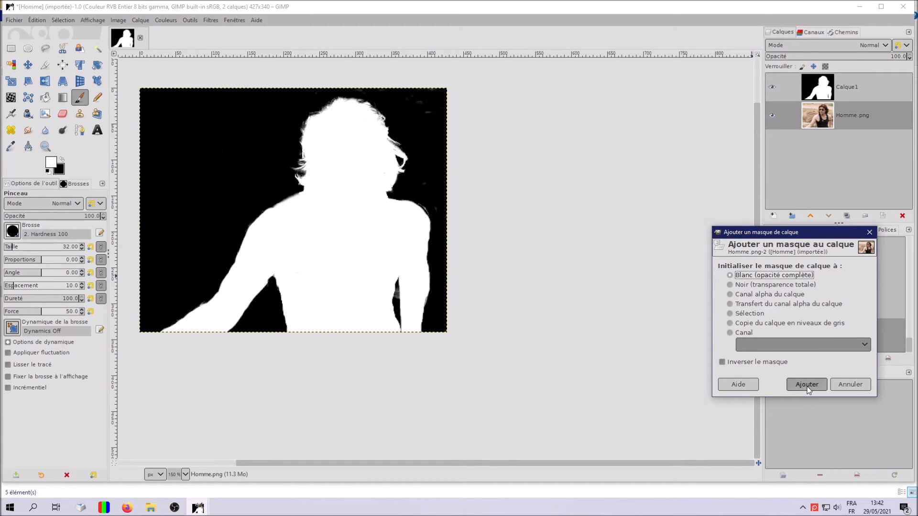
left_click(806, 385)
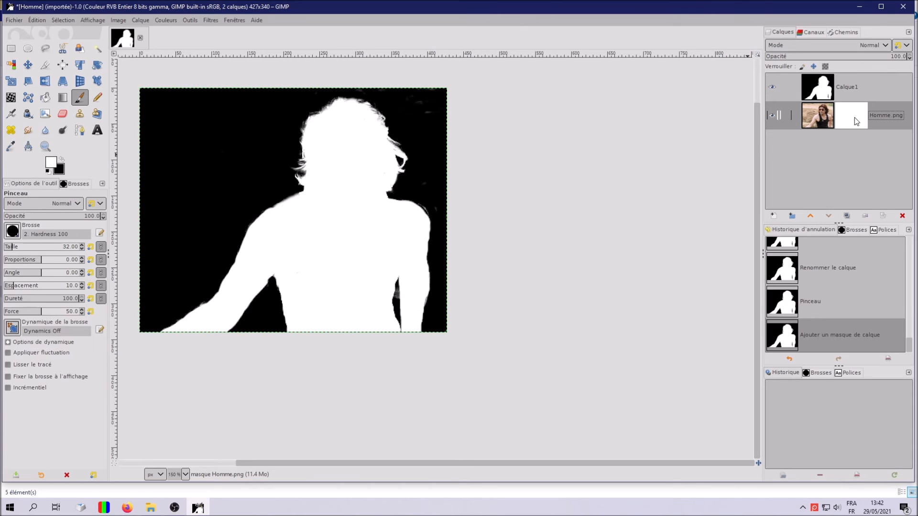
key("ctrl+v")
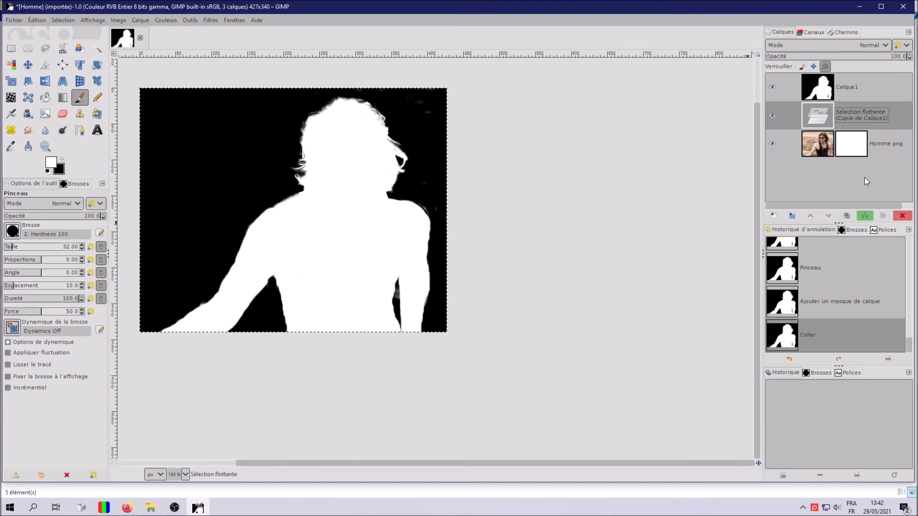
left_click(864, 218)
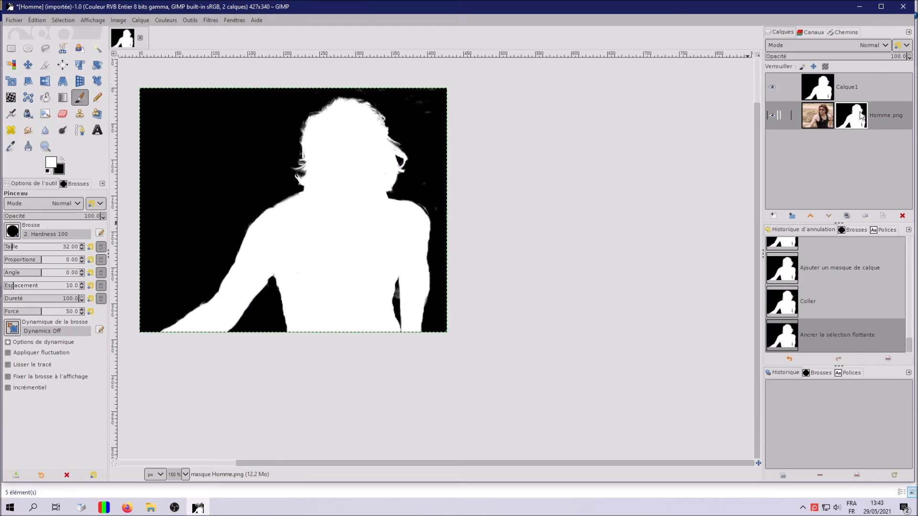
Step: Apply the layer mask to Homme.png and hide the Calque1 layer
right_click(859, 115)
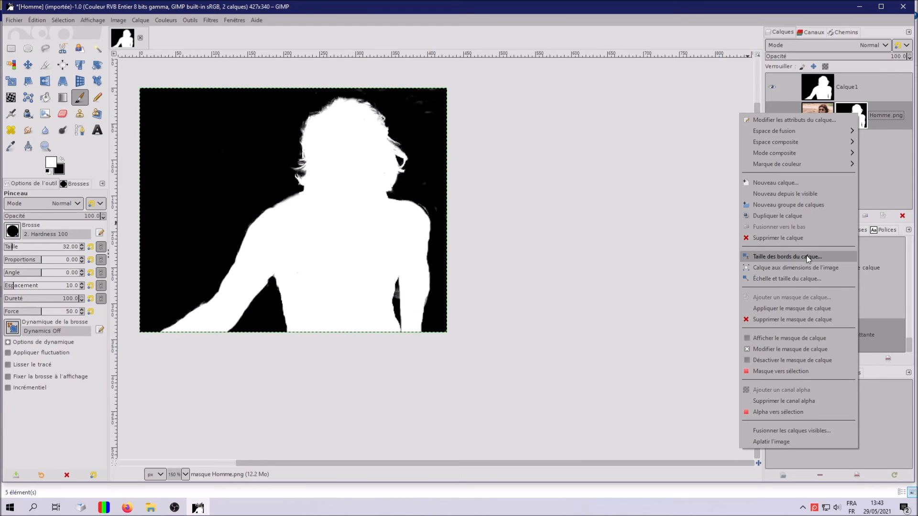
left_click(801, 308)
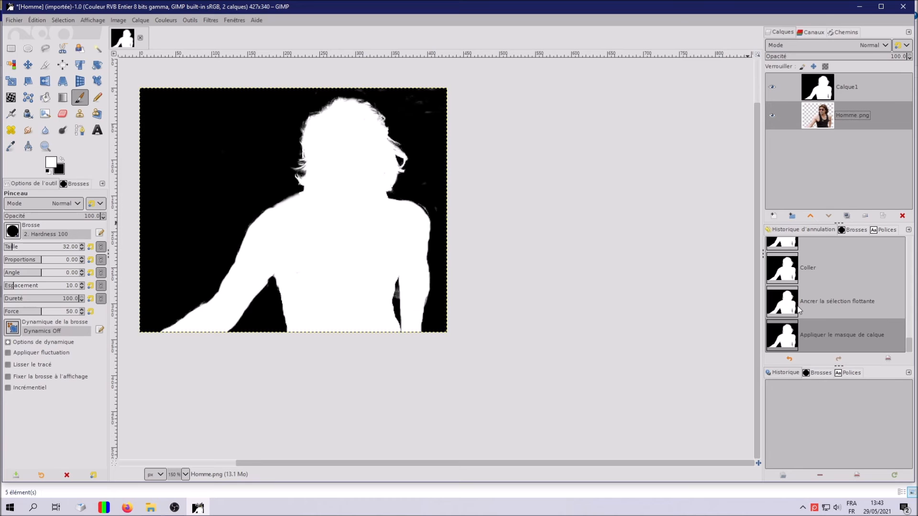
left_click(771, 87)
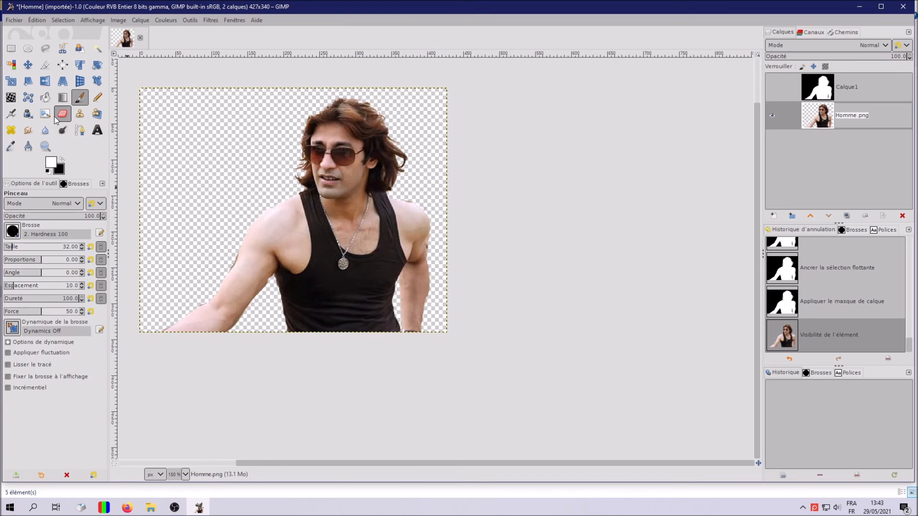
Step: Erase the dark background remnants along the outline of the image's left arm with the Eraser at size 4
key("shift+e")
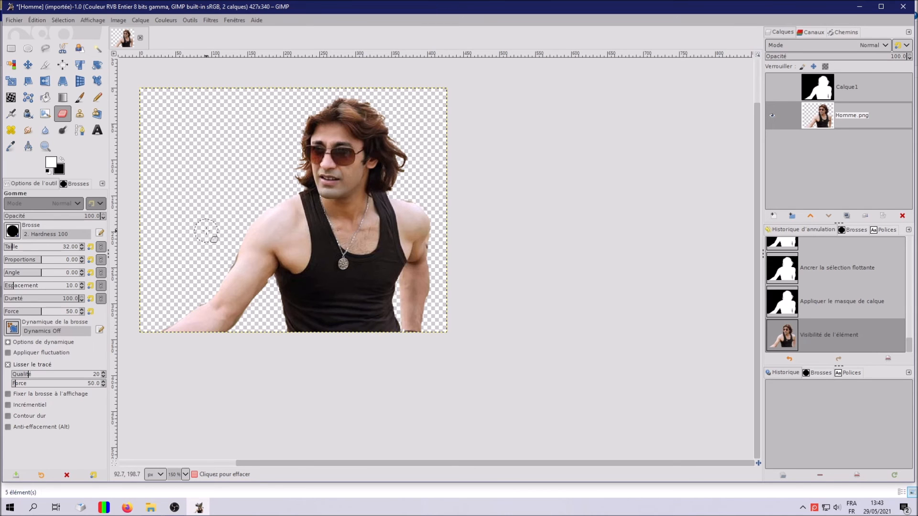
scroll(207, 232, "up", 3)
key("bracketleft")
key("bracketleft")
key("bracketleft")
key("bracketleft")
key("bracketleft")
key("bracketleft")
key("bracketleft")
key("bracketleft")
key("bracketleft")
key("bracketleft")
key("bracketleft")
key("bracketleft")
key("bracketleft")
key("bracketleft")
key("bracketleft")
key("bracketleft")
key("bracketleft")
key("bracketleft")
key("bracketleft")
key("bracketleft")
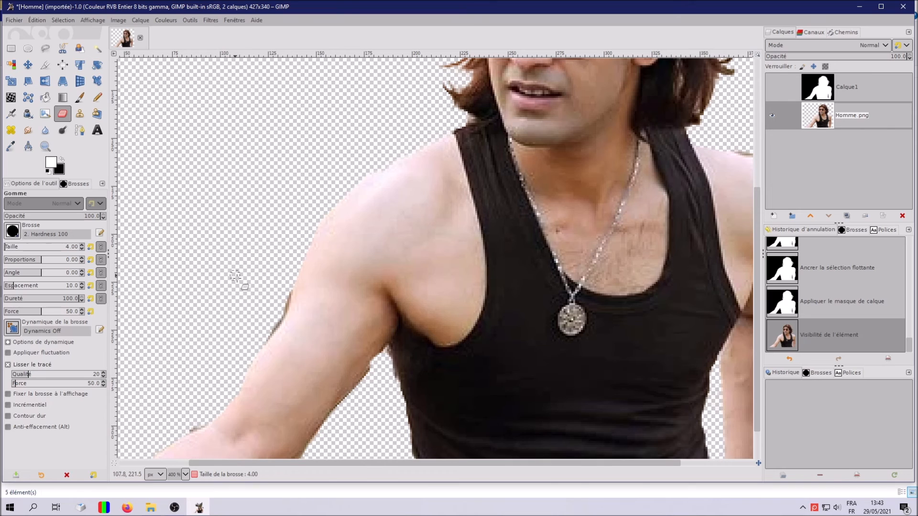
key("bracketleft")
key("bracketleft")
key("bracketleft")
key("bracketleft")
mouse_move(282, 298)
left_mouse_down()
mouse_move(291, 302)
mouse_move(280, 316)
left_mouse_up()
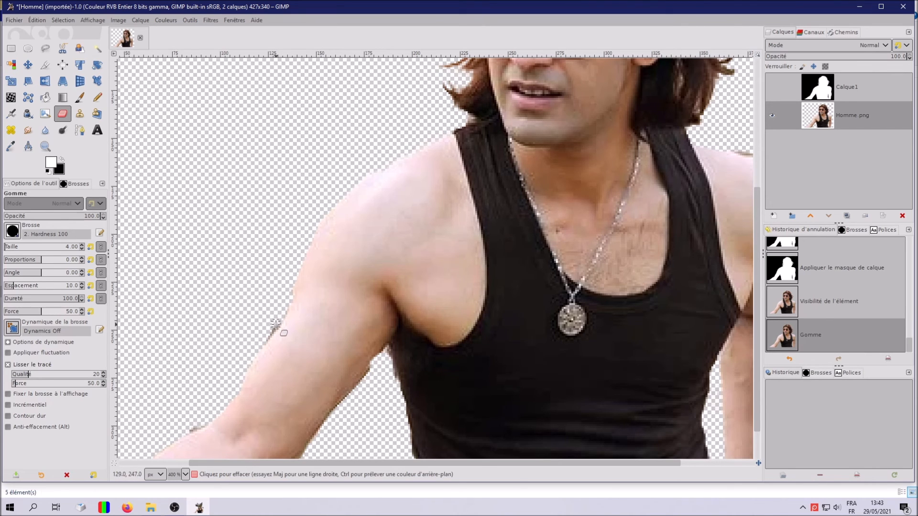
left_click_drag(267, 335, 262, 342)
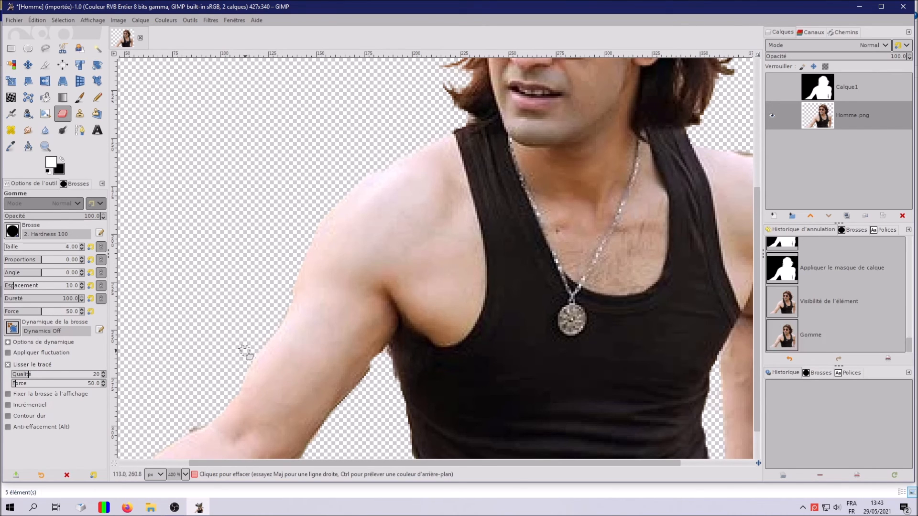
left_click(190, 430)
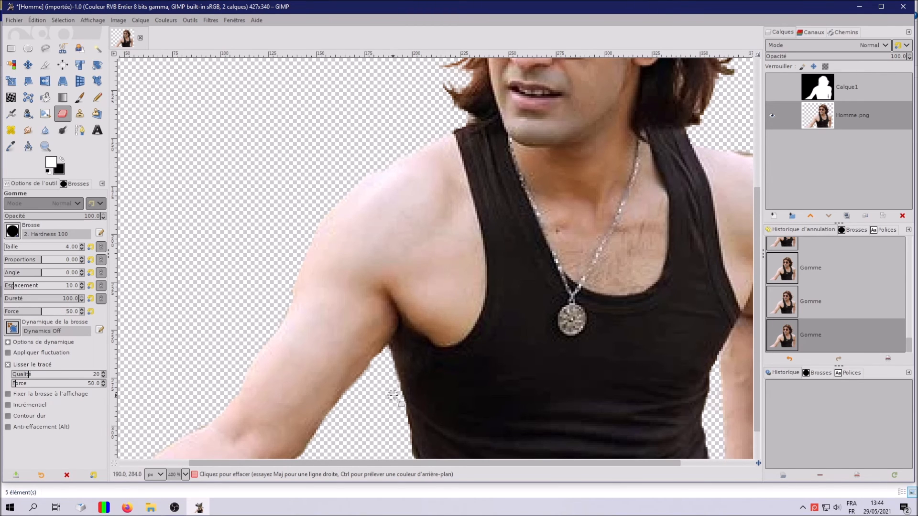
Step: Examine the cutout's outline along both arms, the torso, the shoulder and the hair for background remnants, and check the whole figure
scroll(384, 318, "down", 1)
scroll(384, 318, "down", 4)
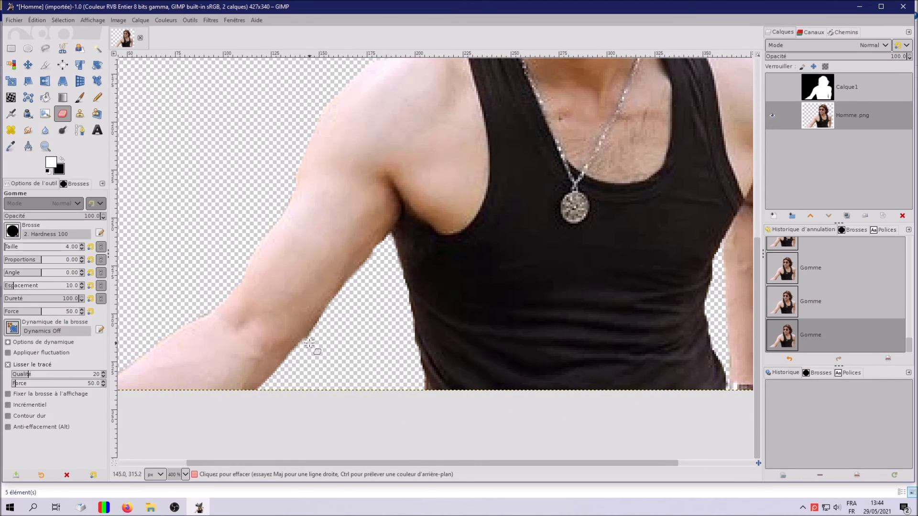
mouse_move(369, 322)
left_mouse_down()
mouse_move(426, 369)
mouse_move(506, 233)
left_mouse_up()
left_click_drag(410, 266, 344, 267)
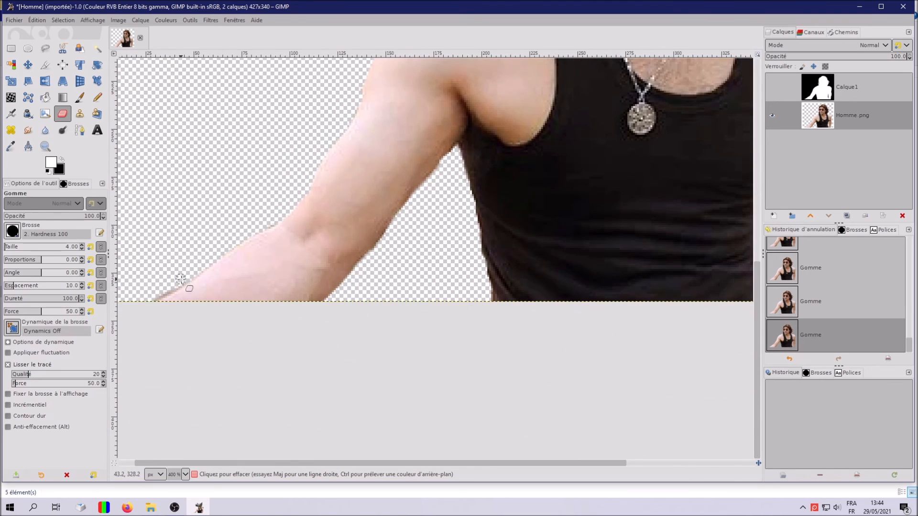
scroll(454, 236, "right", 10)
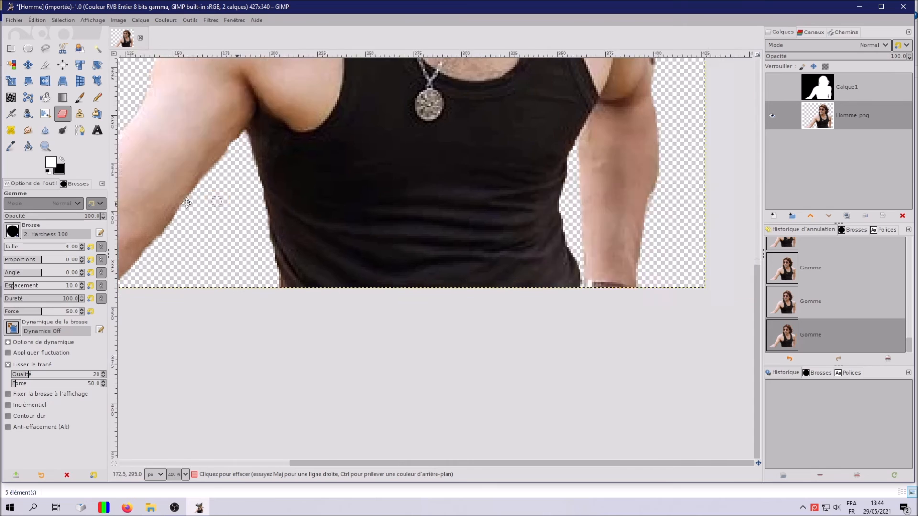
scroll(414, 229, "up", 6)
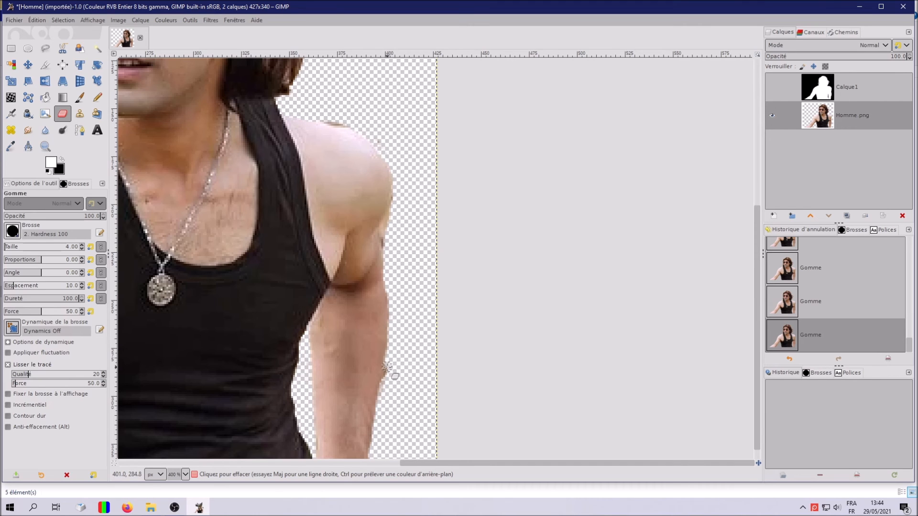
scroll(403, 311, "up", 4)
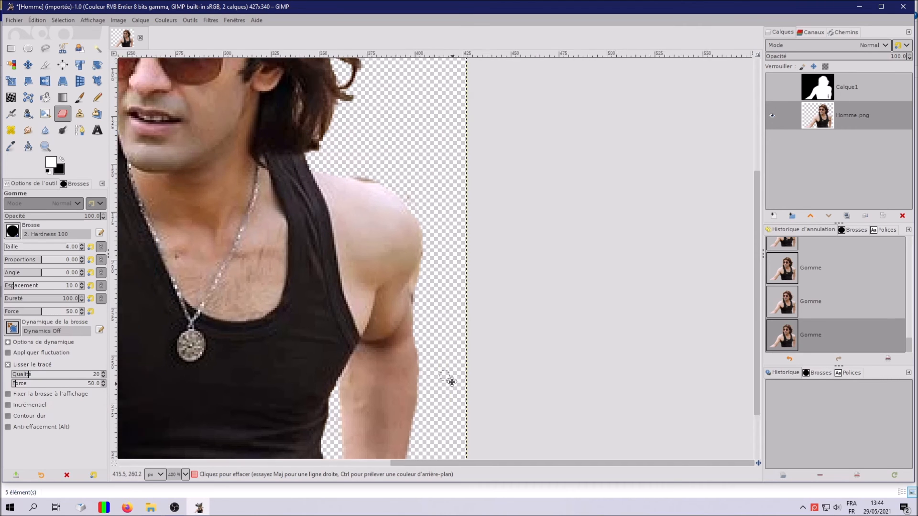
scroll(422, 285, "left", 2)
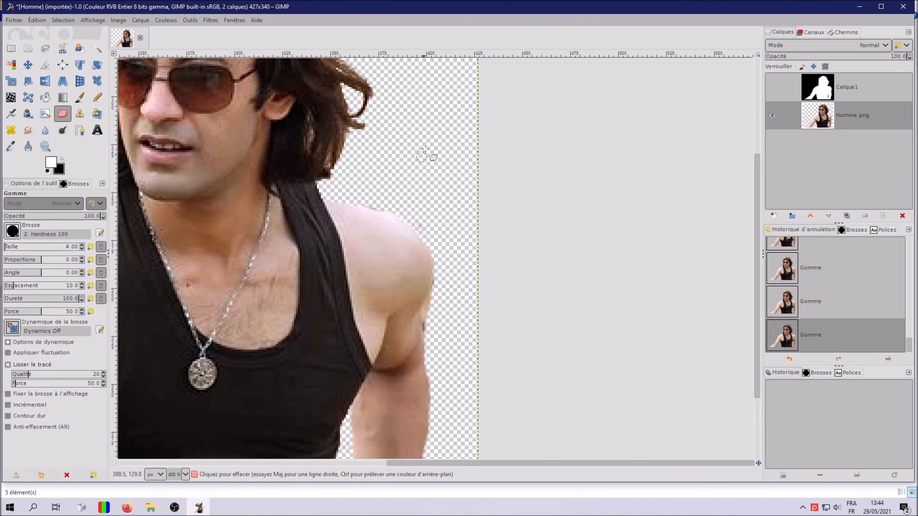
scroll(459, 287, "up", 5)
scroll(478, 321, "left", 2)
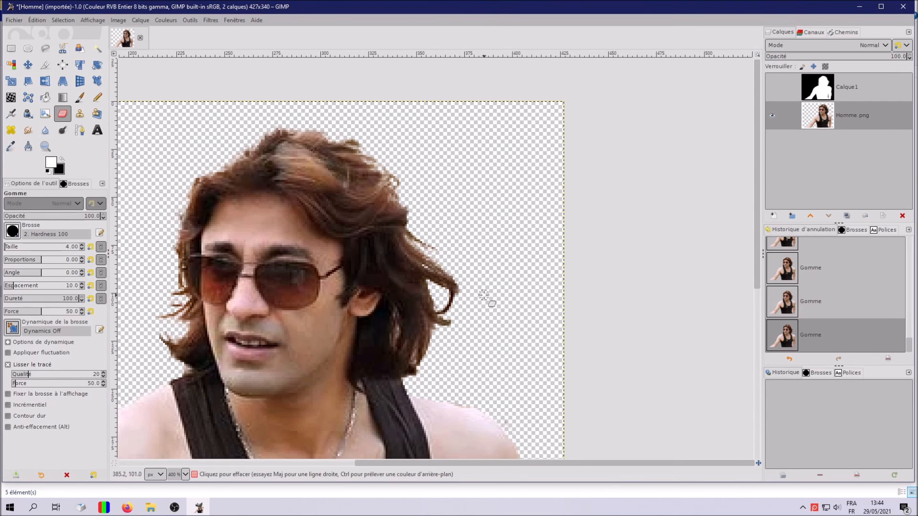
key("ctrl")
scroll(485, 295, "down", 5)
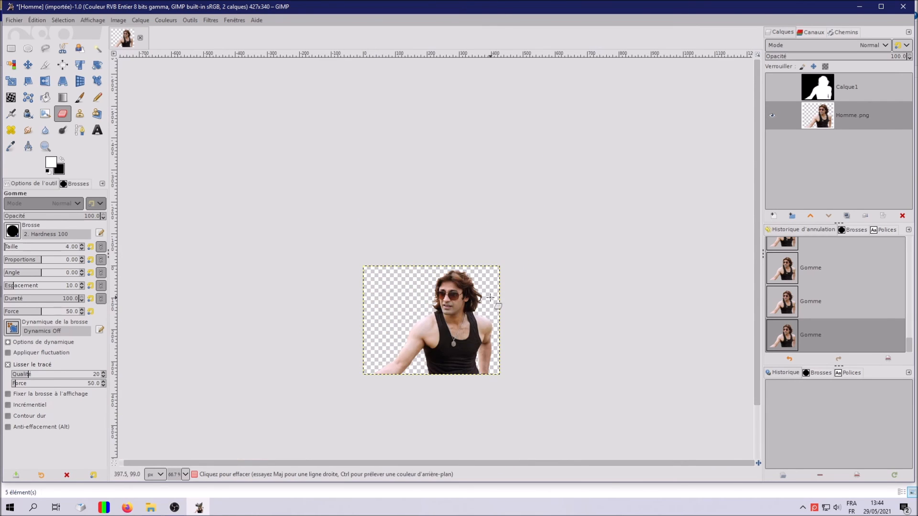
key("bracketright")
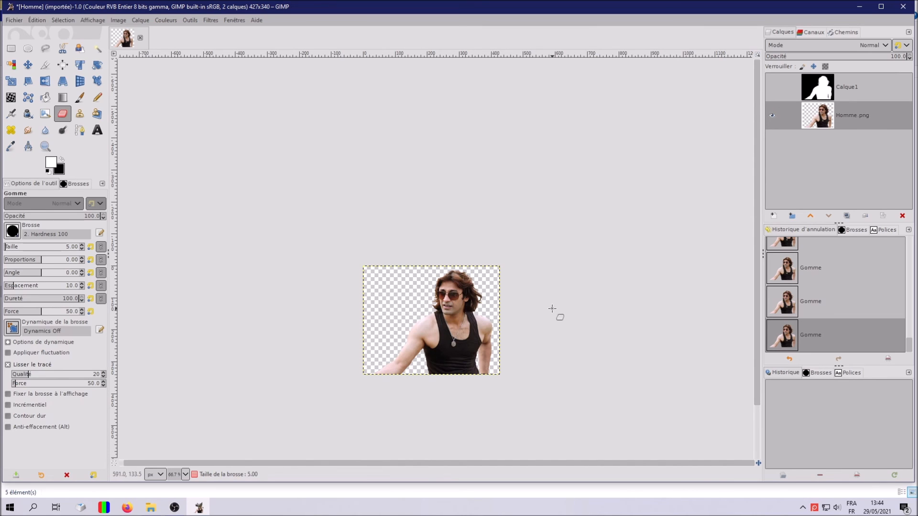
scroll(390, 313, "up", 2)
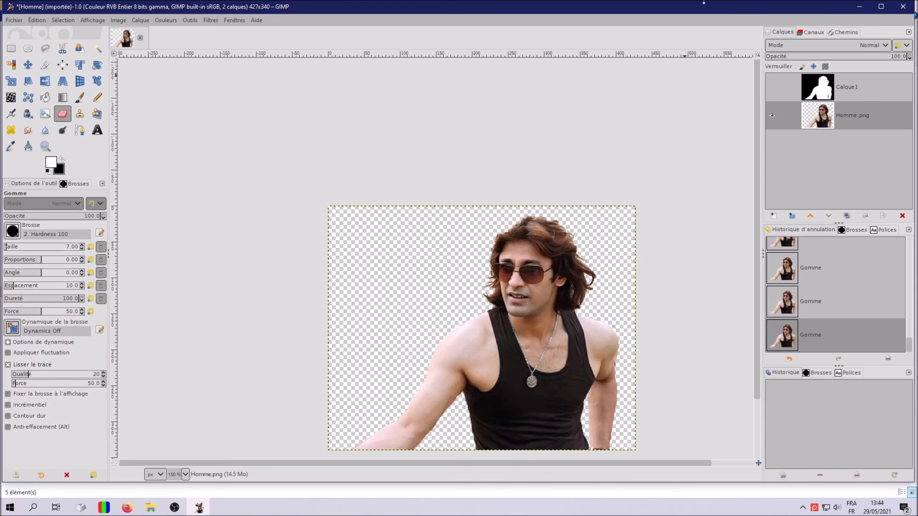
Step: Export the cutout as Homme.png into the Travail folder, using the PNG options with compression level 9
left_click(6, 21)
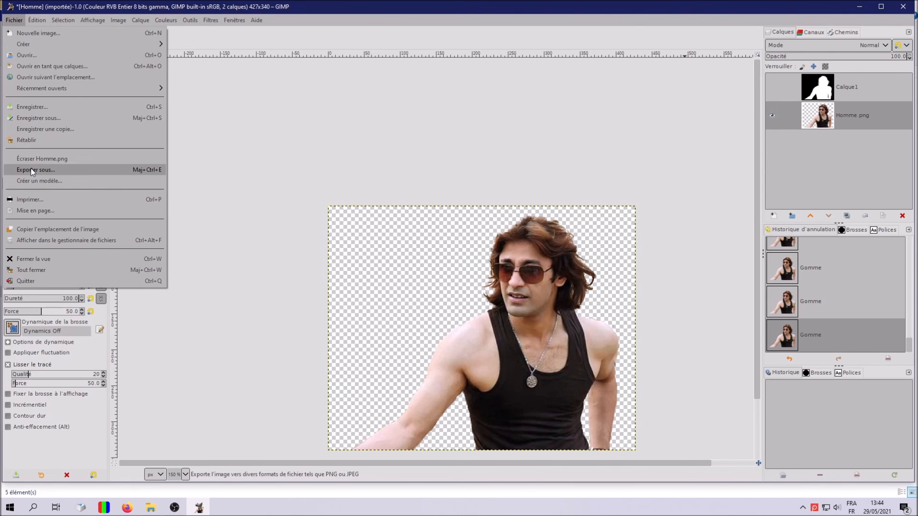
left_click(31, 169)
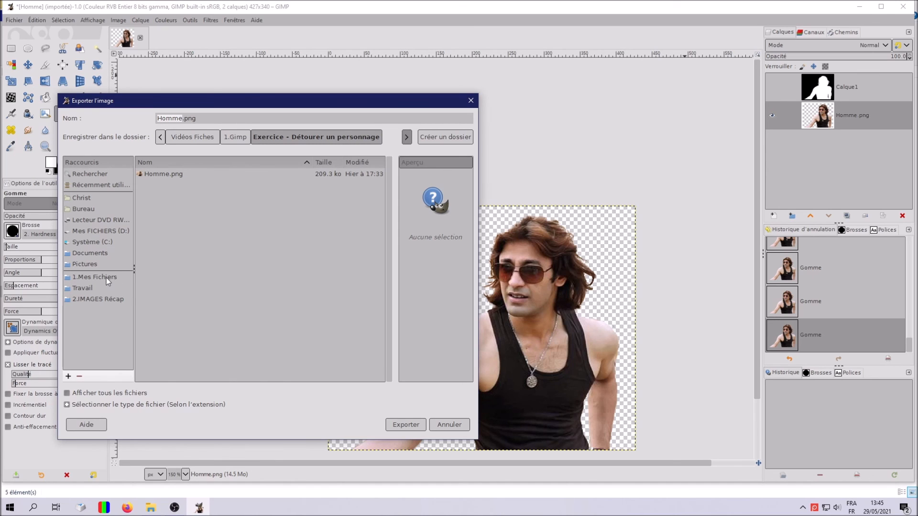
left_click(82, 289)
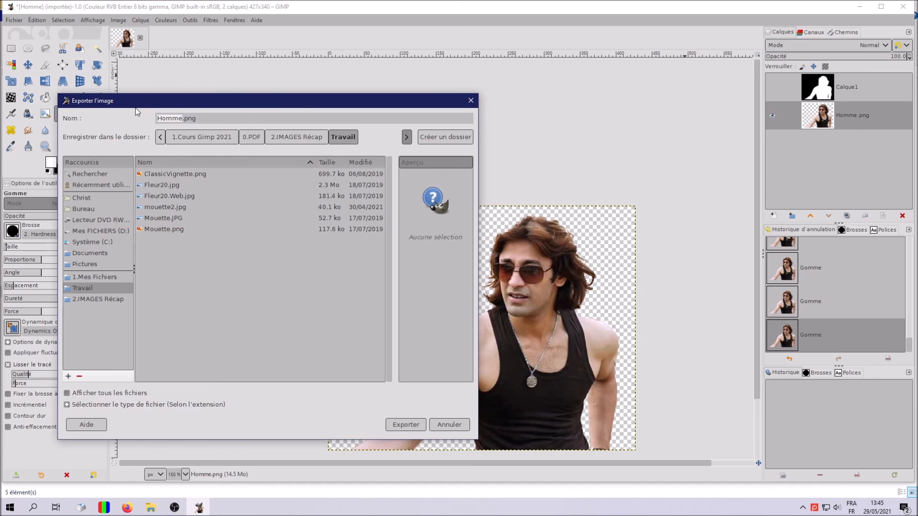
left_click(402, 426)
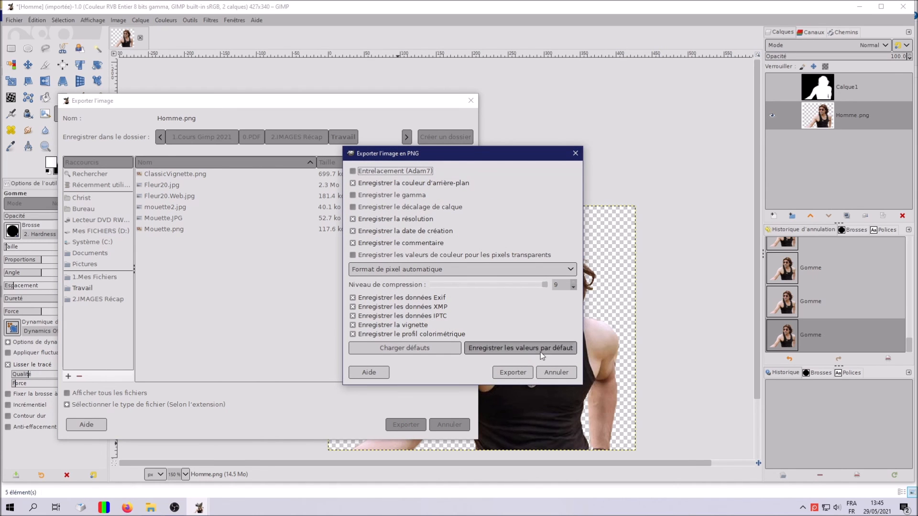
left_click(514, 374)
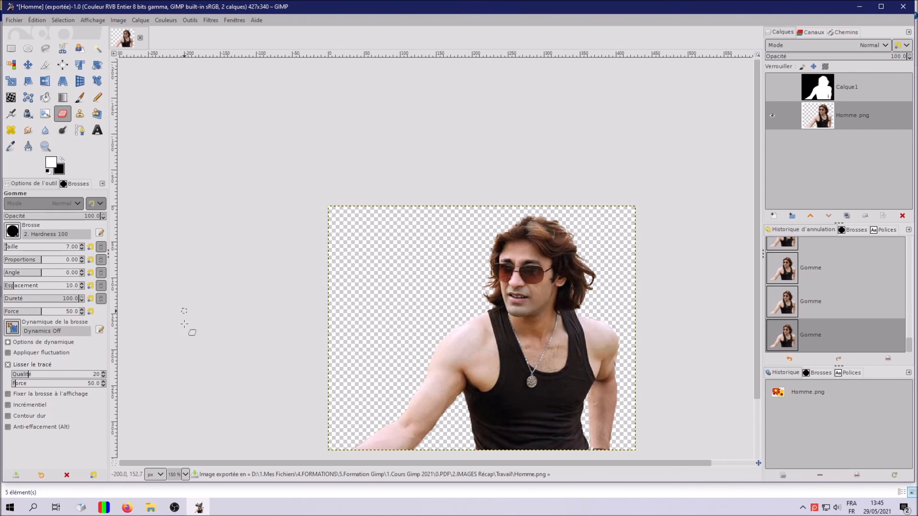